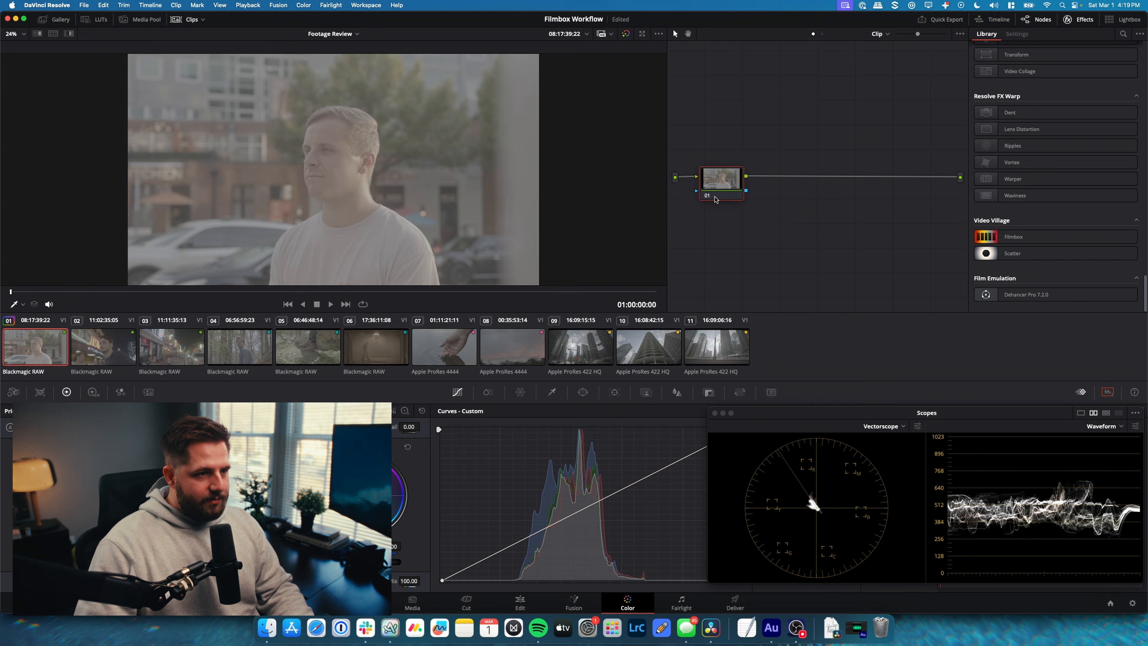
- Add two serial nodes after the first node and label the third node "filmbox"
key("alt+s")
key("alt+s")
right_click(843, 190)
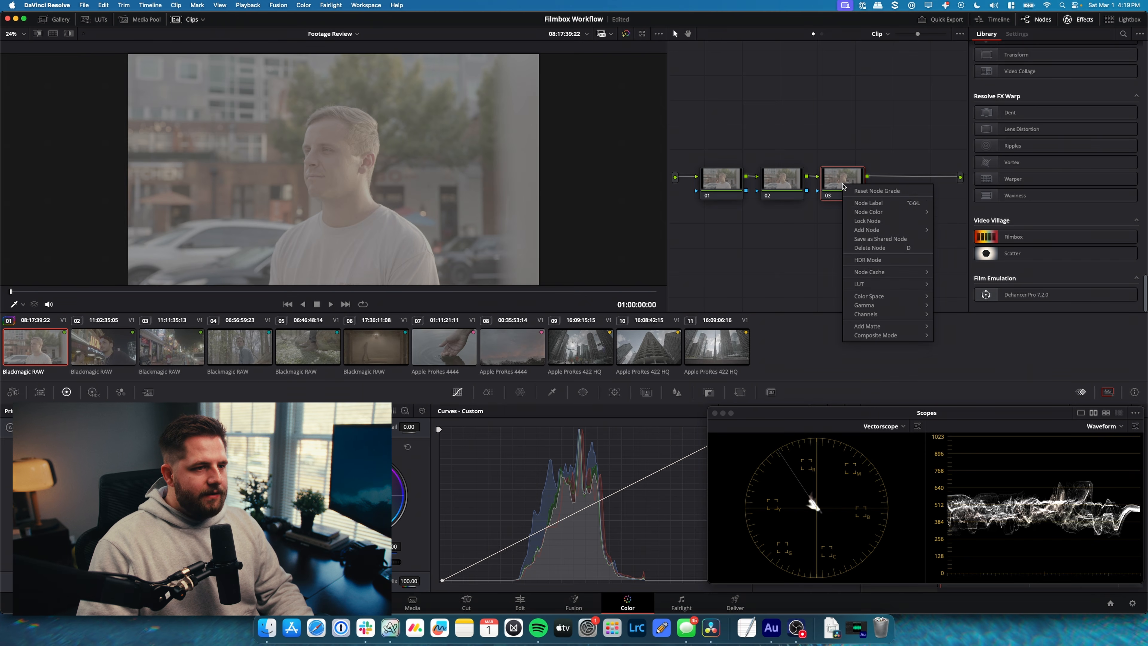
left_click(873, 207)
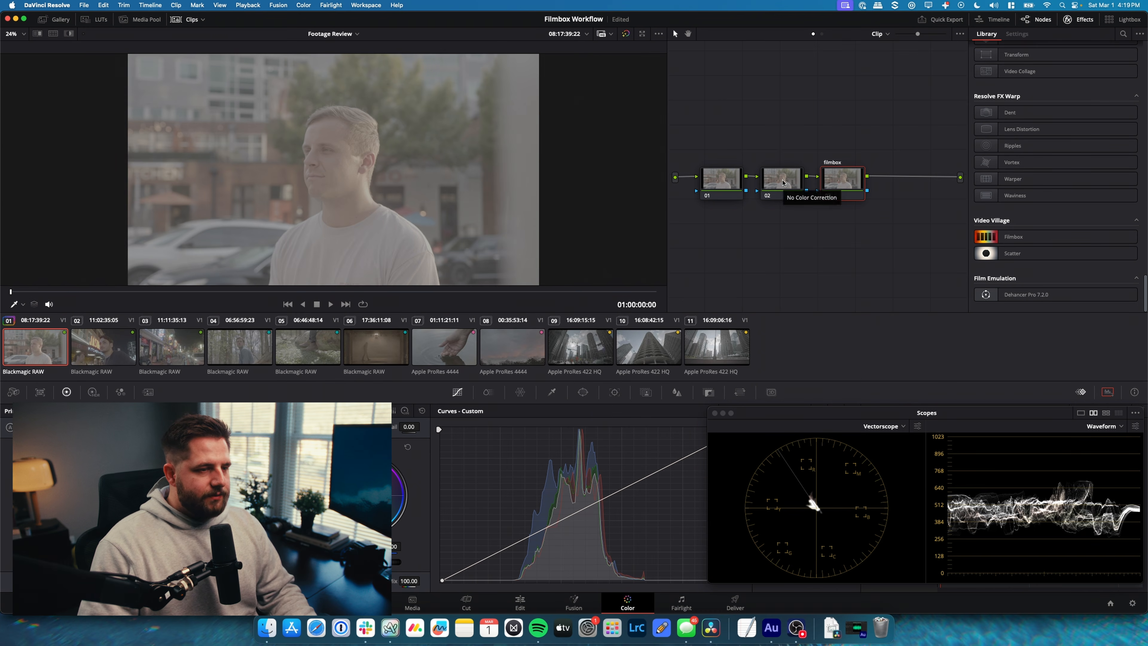
- Label the first node "primaries"
left_click(726, 177)
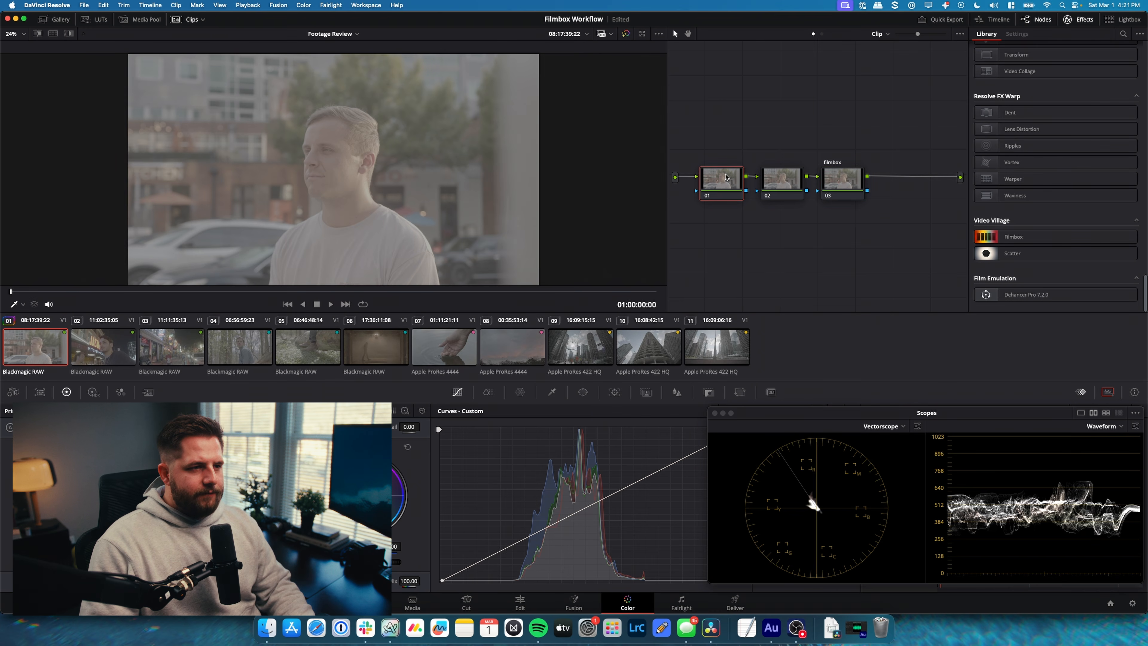
right_click(711, 178)
left_click(747, 198)
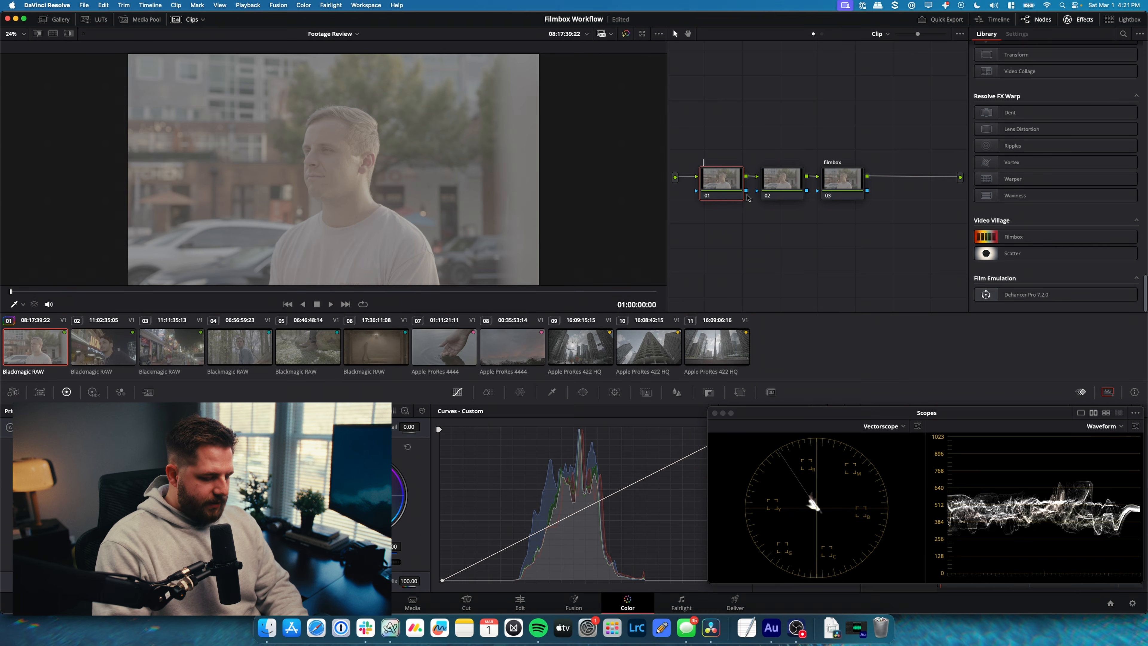
type("primaries")
key("Return")
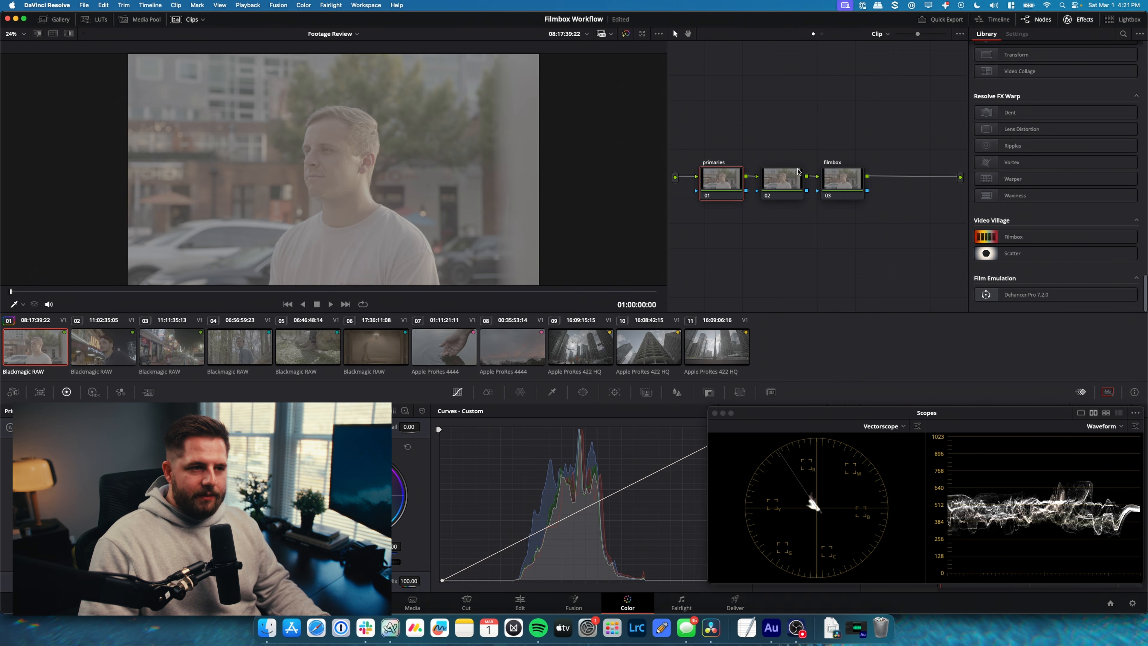
- Label the second node "lut/cst"
left_click(802, 198)
type("lut")
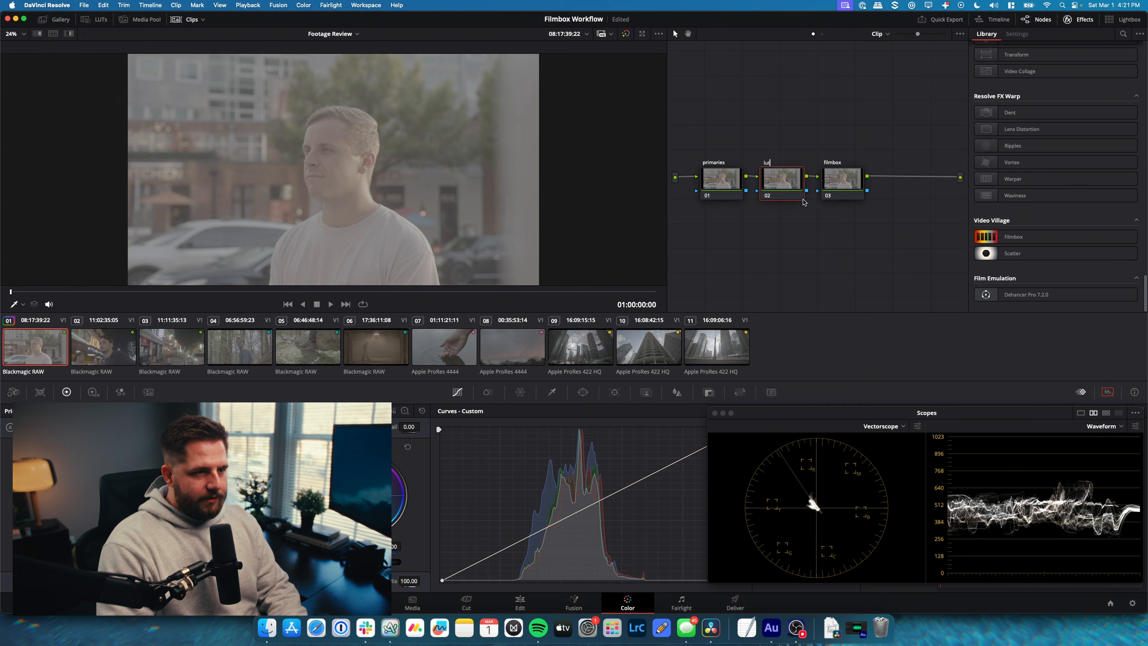
type("/cst")
key("Return")
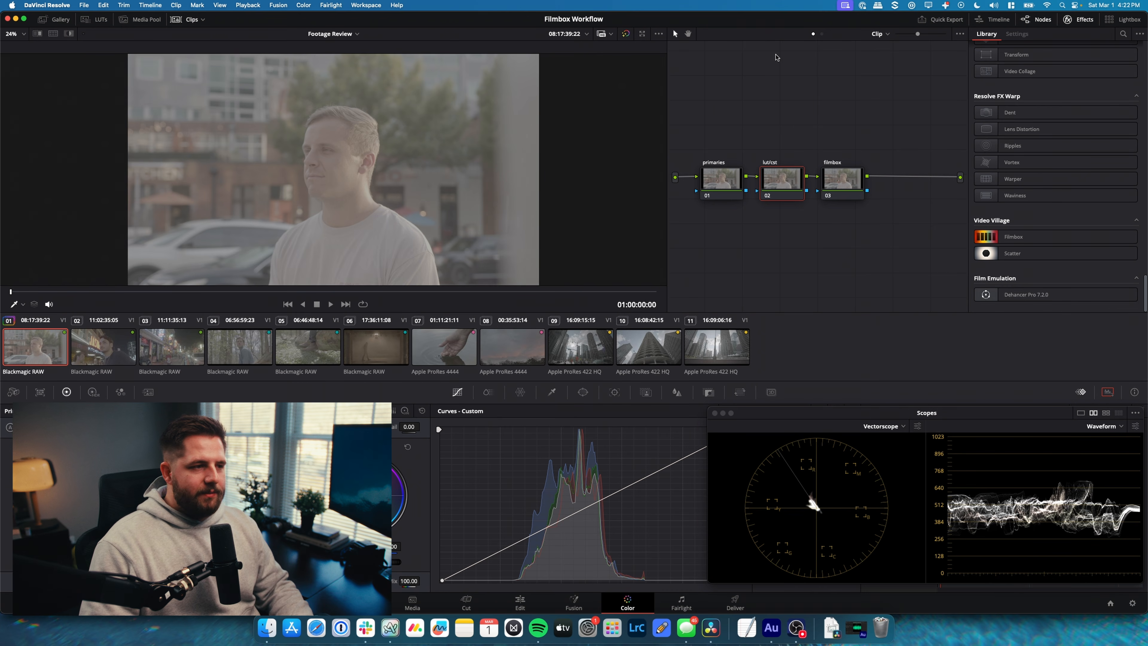
- Apply the Blackmagic Gen 5 Film to Extended Video LUT to the lut/cst node and lower the clip's Camera Raw exposure
right_click(789, 188)
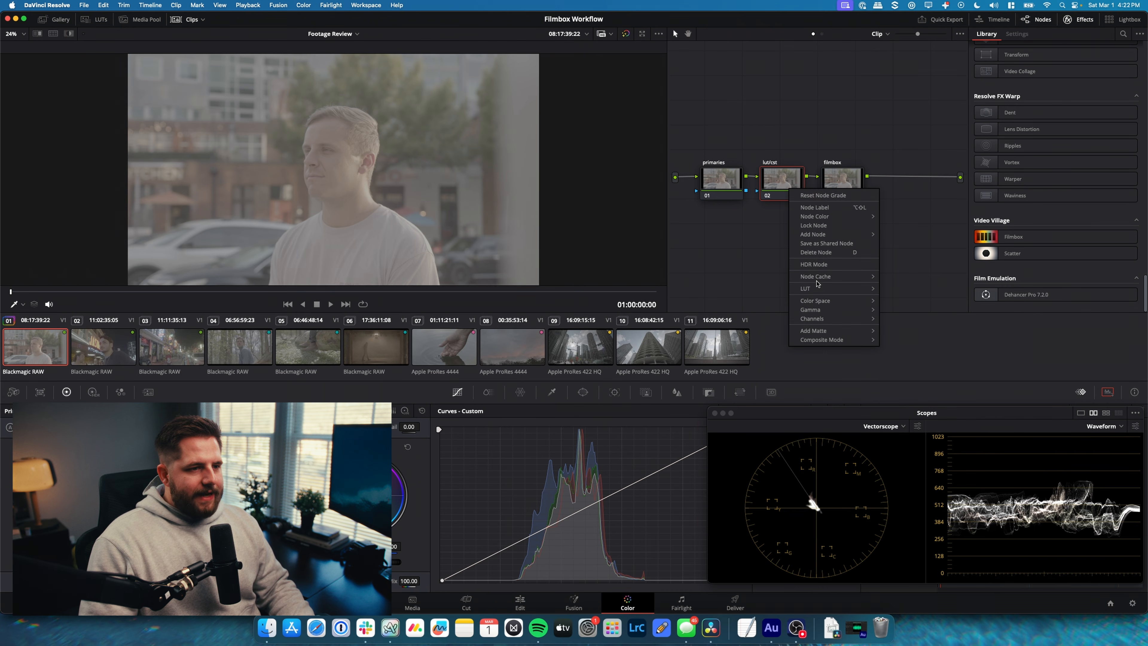
mouse_move(827, 288)
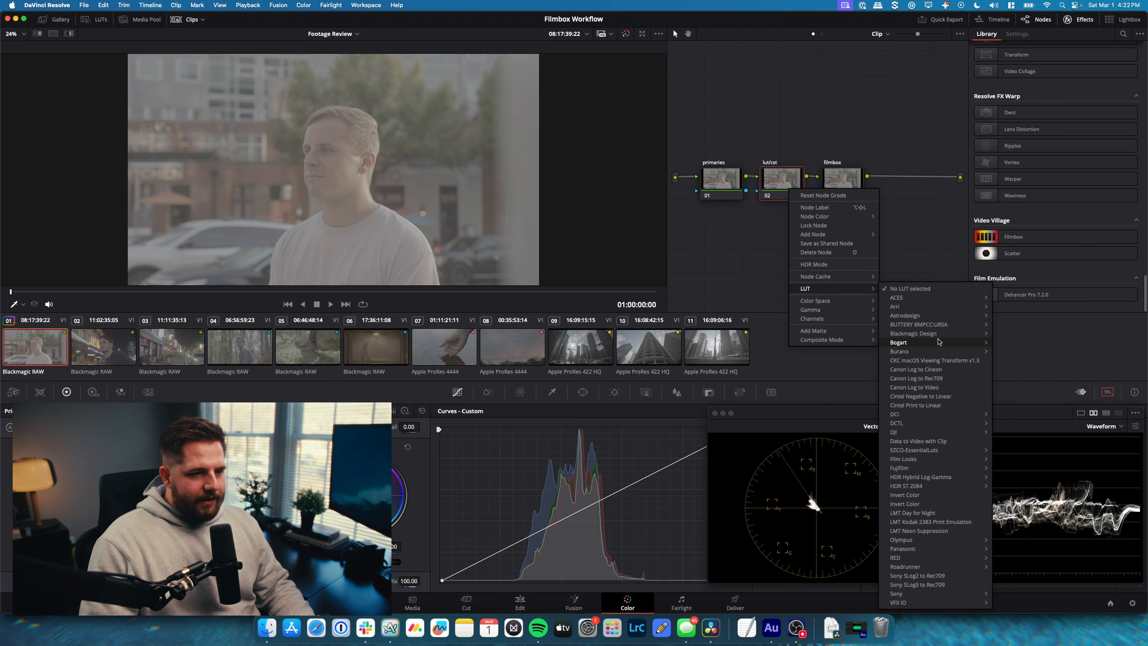
mouse_move(942, 334)
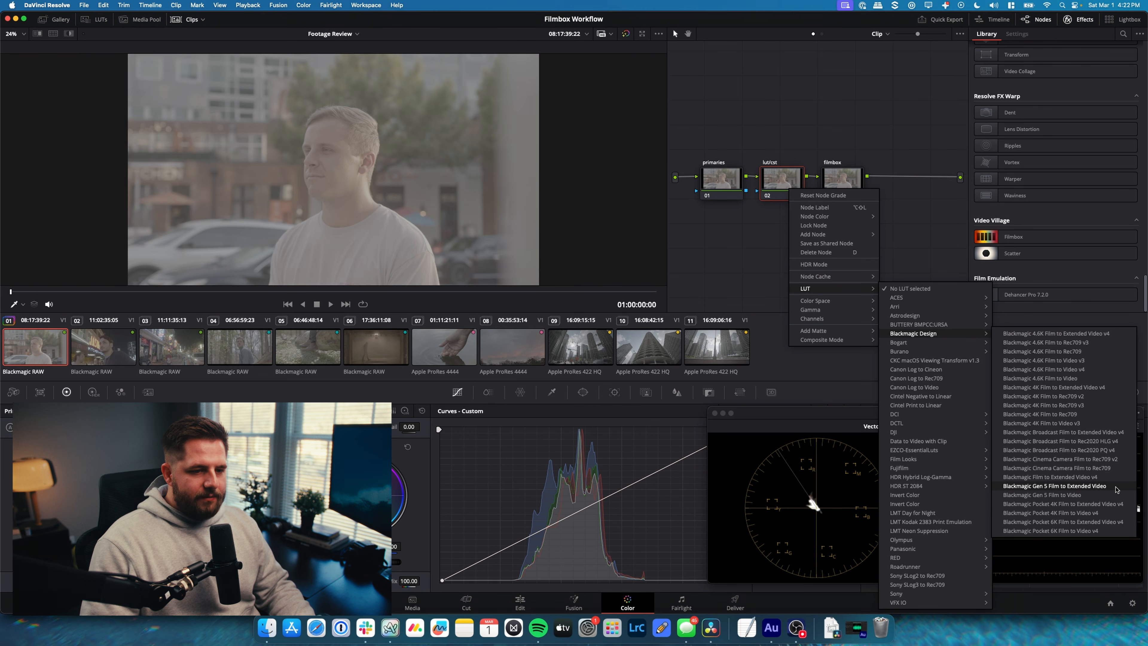
left_click(1115, 487)
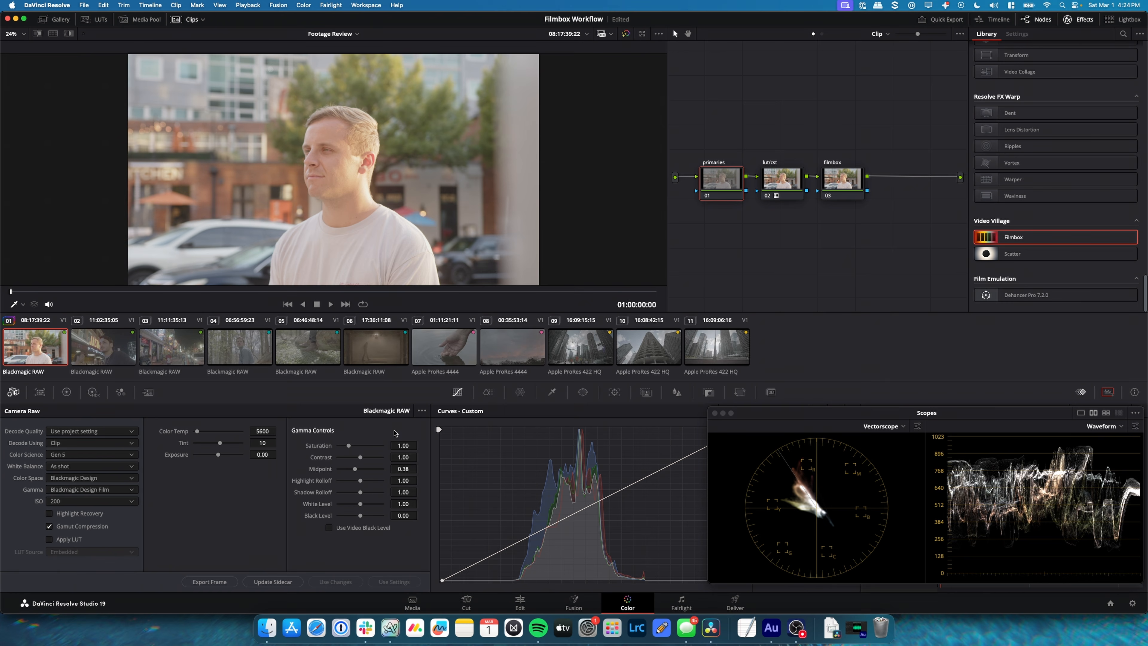
left_click_drag(263, 455, 220, 455)
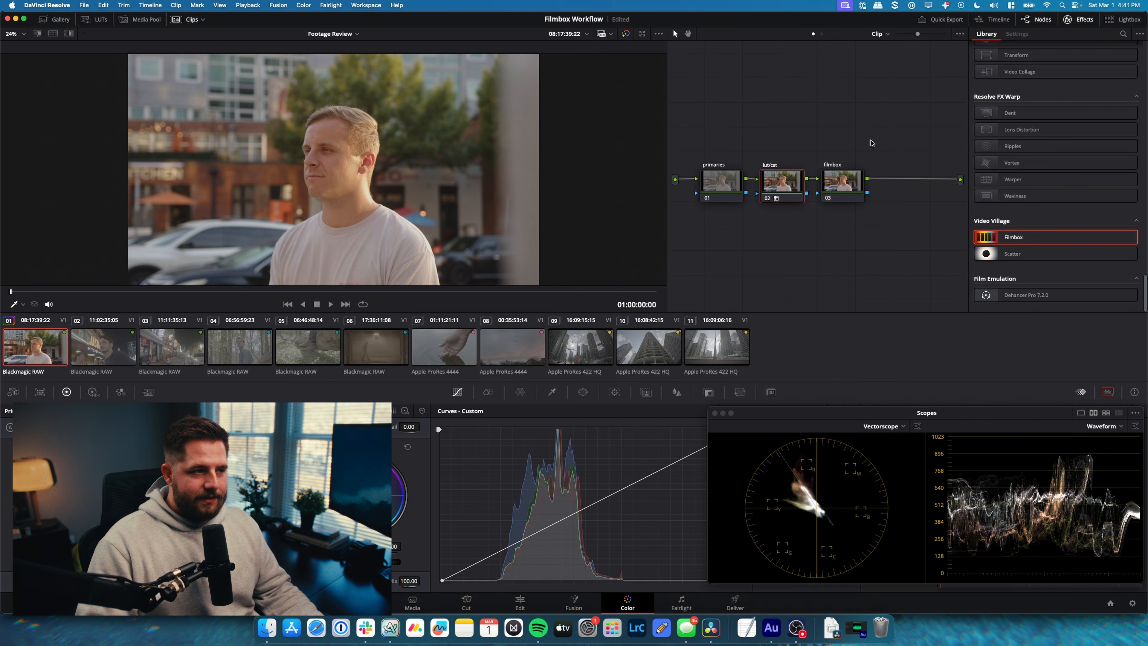
- Disable the lut/cst node and apply the Filmbox effect to the filmbox node
key("super+d")
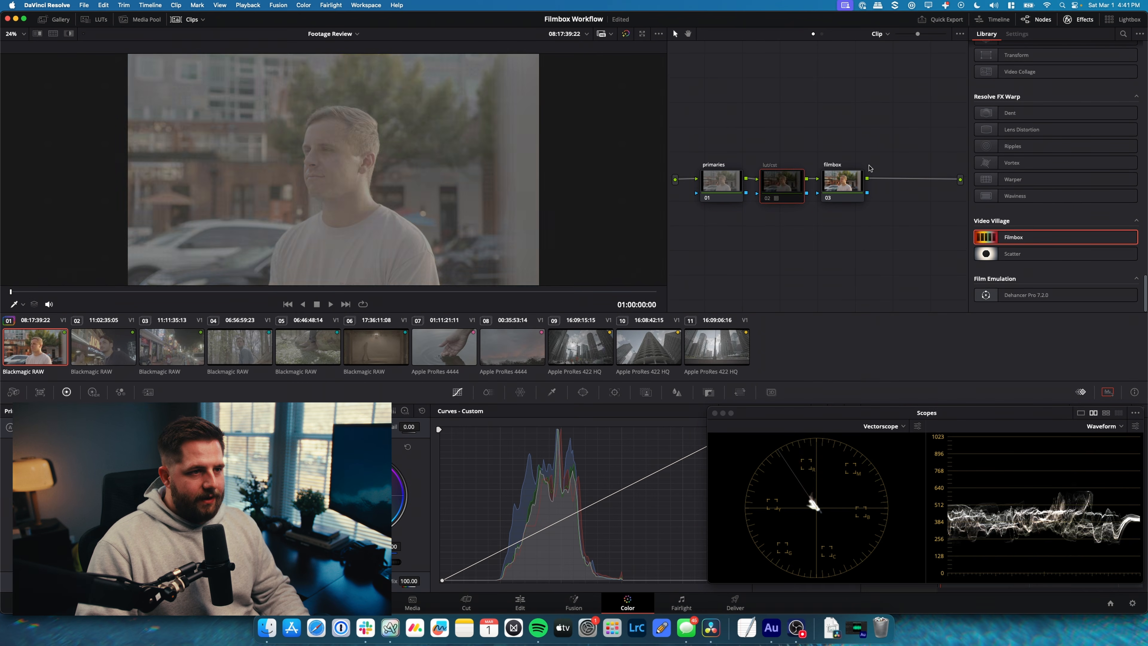
left_click_drag(1057, 237, 842, 182)
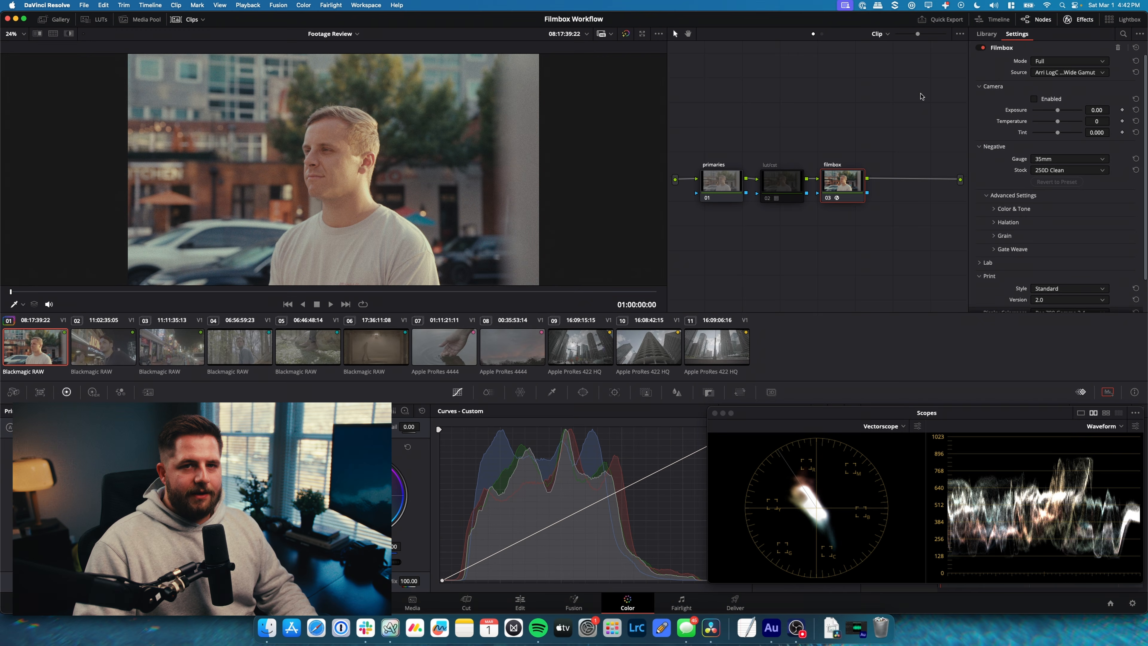
- Set the Filmbox source to BMDFilm Gen 5 | BMD Wide Gamut and collapse the Camera settings
left_click(1051, 73)
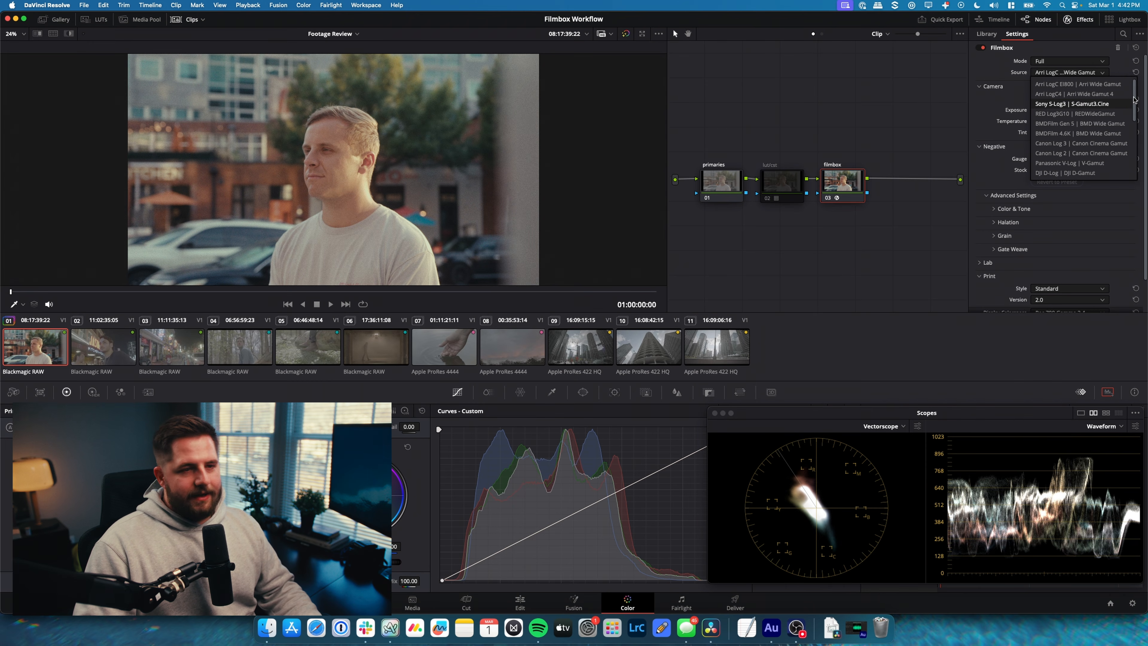
left_click(1072, 124)
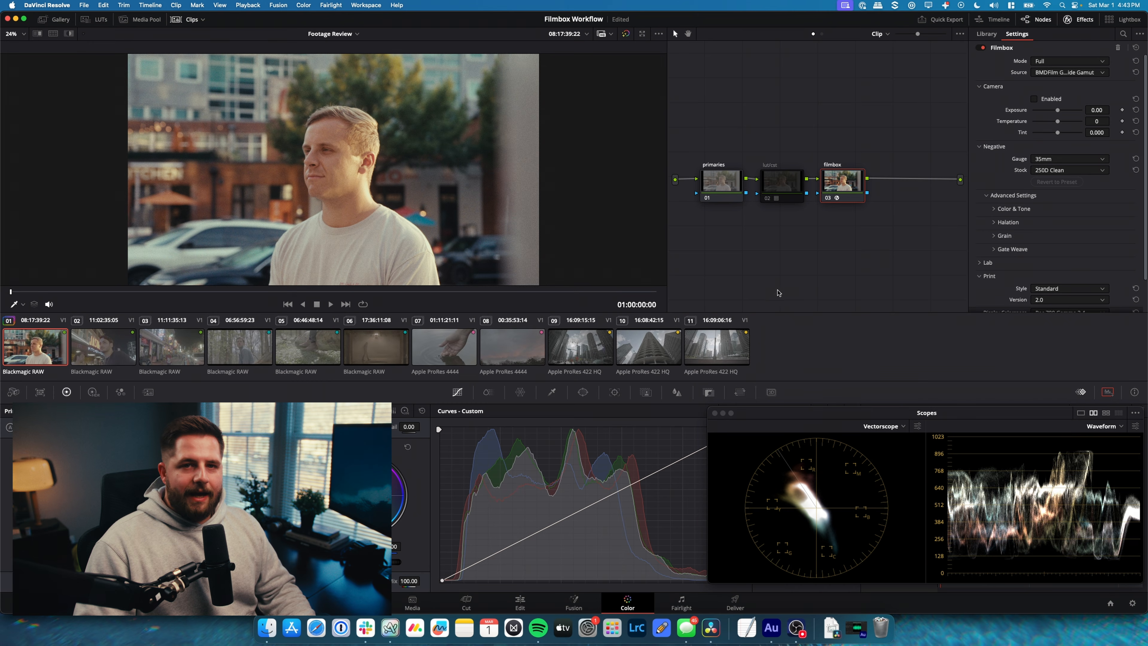
left_click(991, 87)
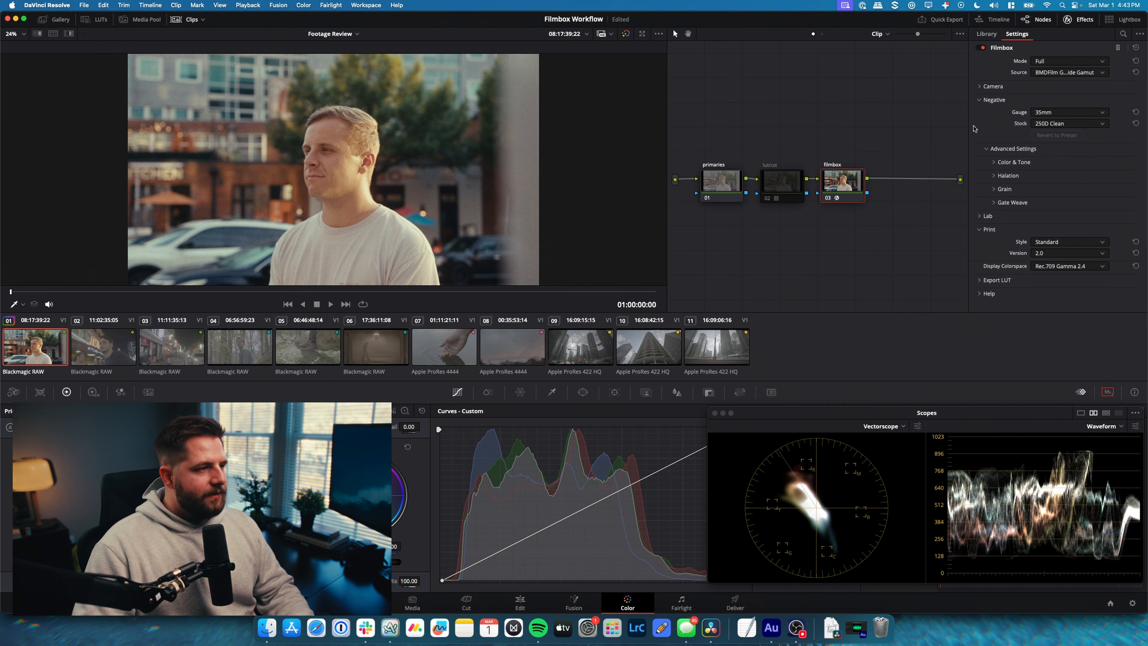
- Try the 50D Clean negative stock in Filmbox and return to 250D Clean
left_click(1050, 126)
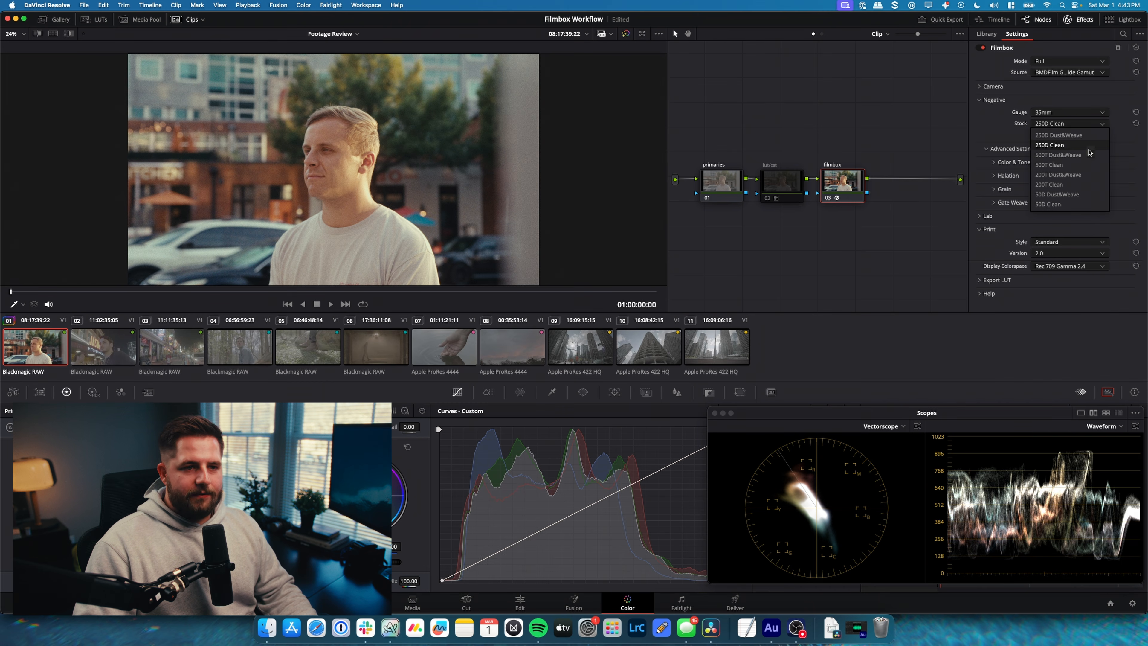
left_click(1077, 147)
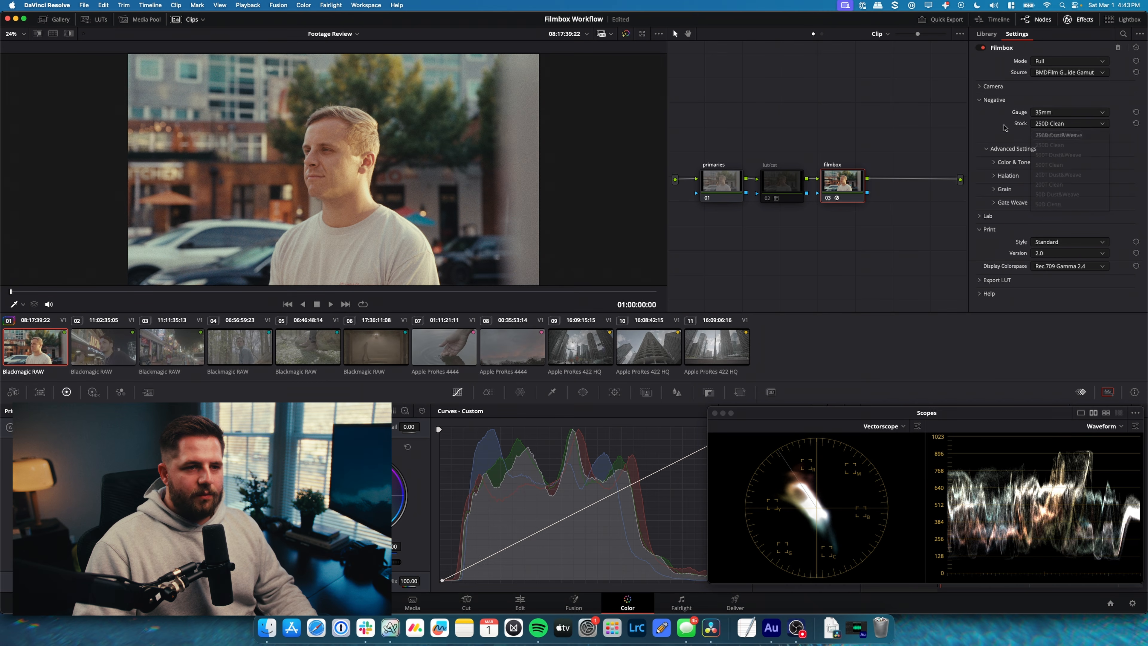
left_click(1063, 125)
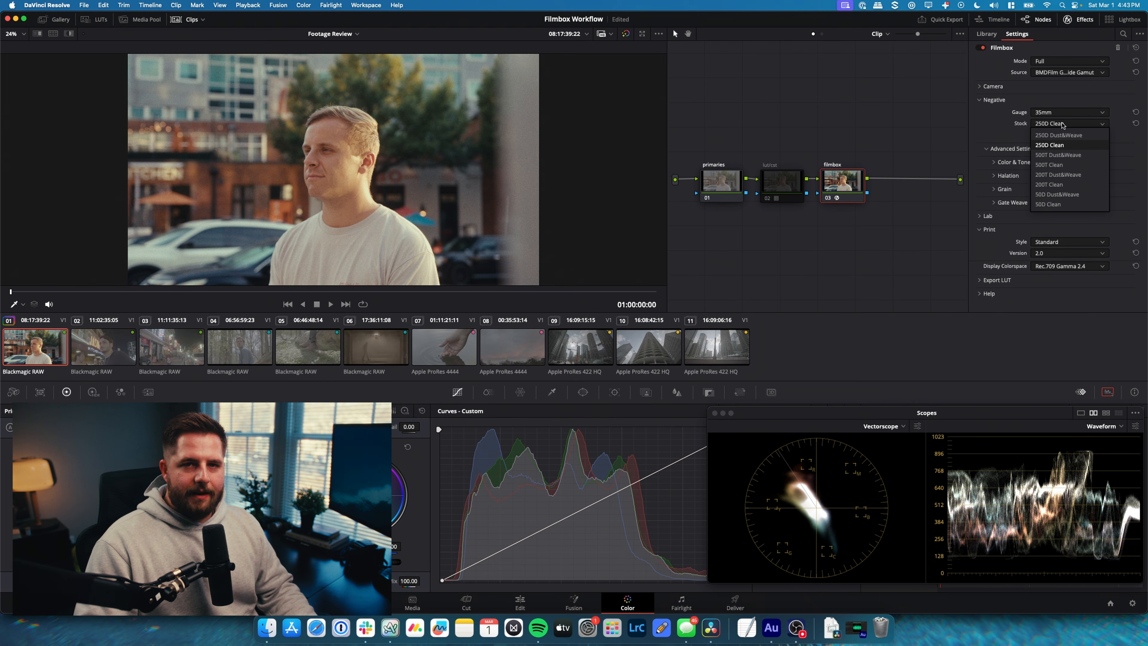
left_click(1065, 146)
left_click(1061, 125)
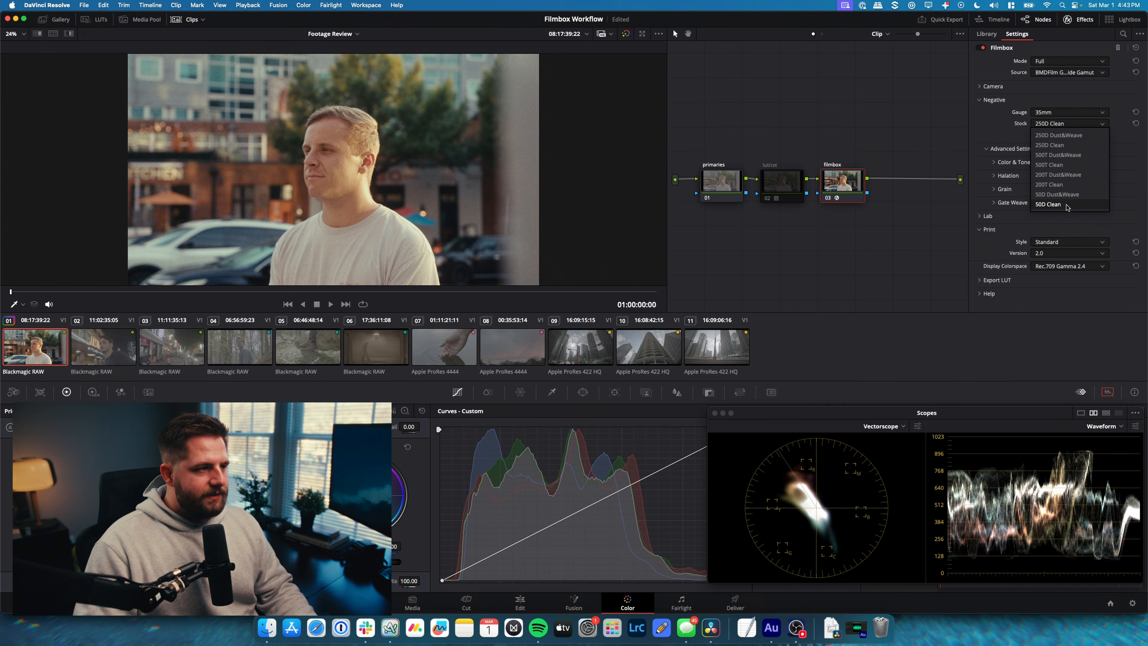
left_click(1048, 204)
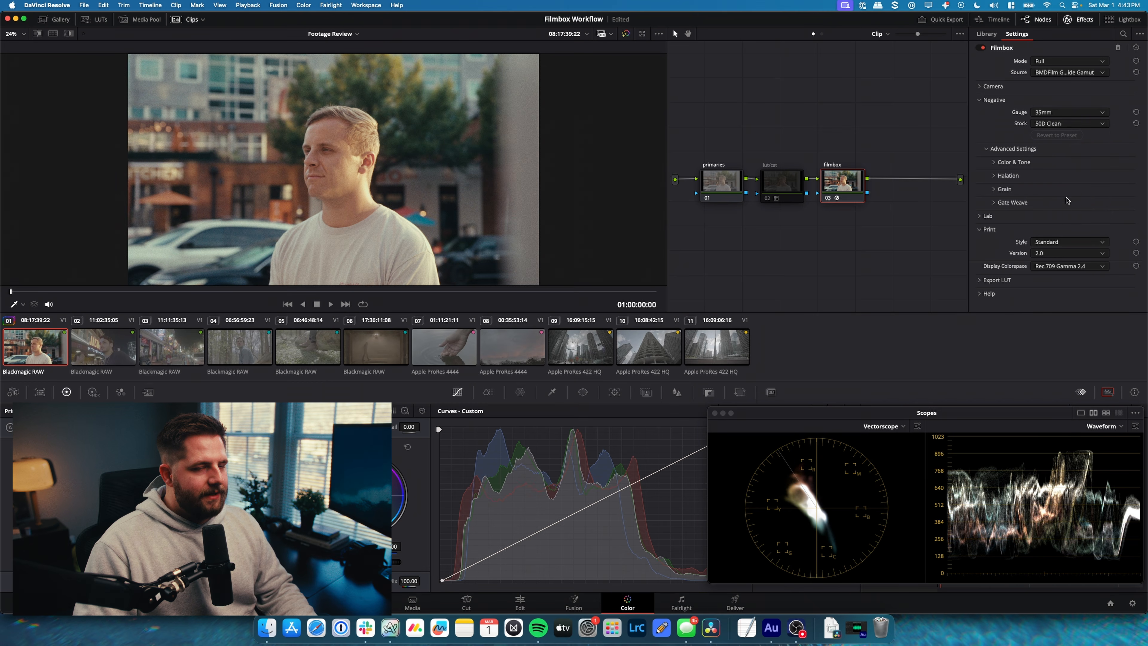
left_click(1053, 123)
left_click(1053, 145)
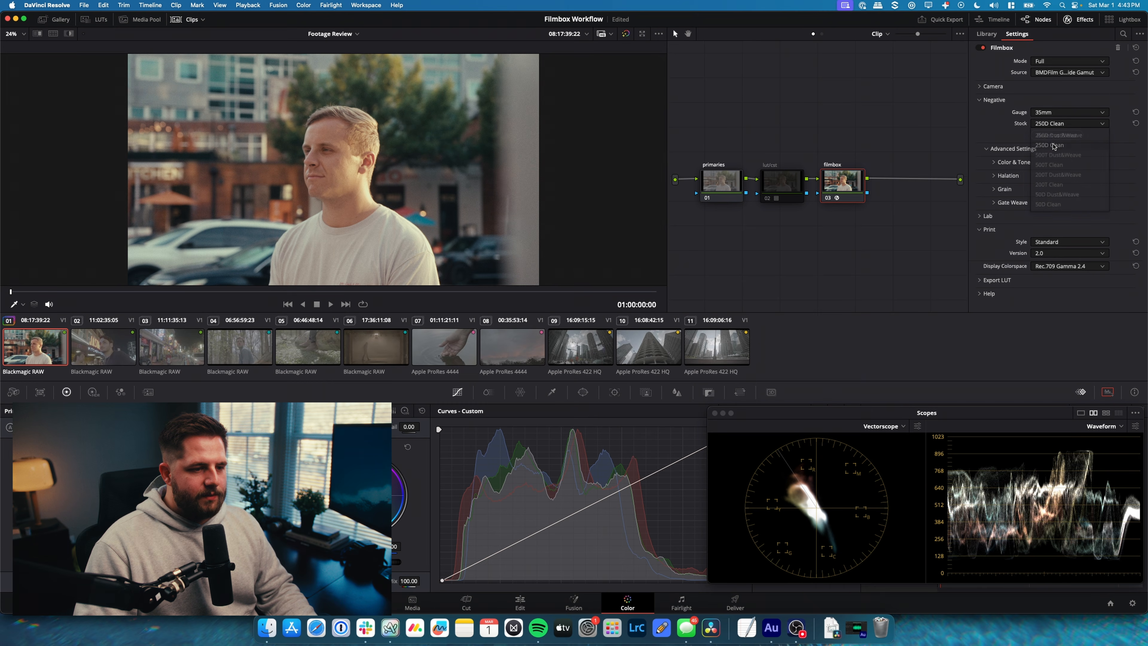
- Compare the 50D Clean, 500T Clean and 200T Clean negative stocks and set the stock back to 250D Clean
left_click(1058, 123)
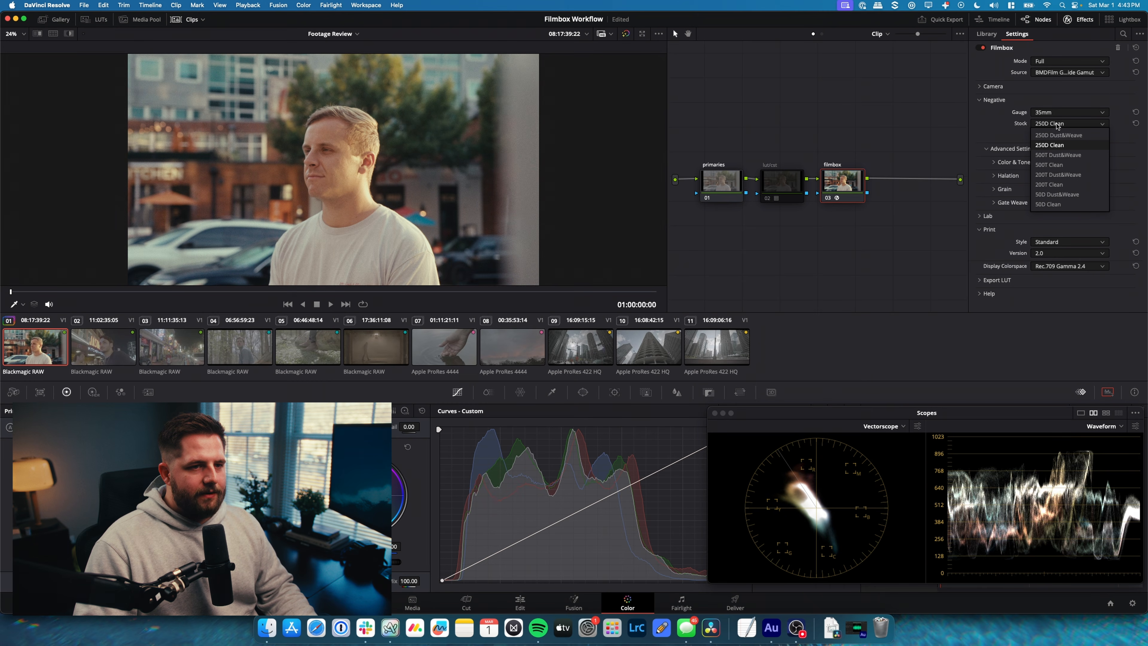
left_click(1062, 203)
left_click(1056, 124)
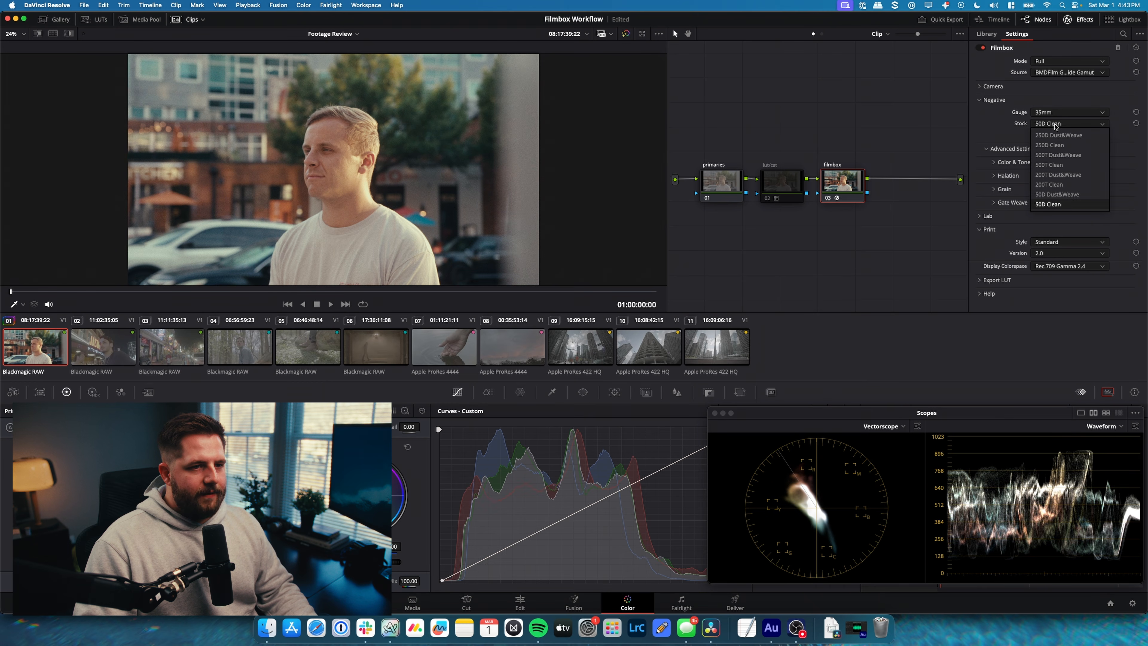
left_click(1070, 165)
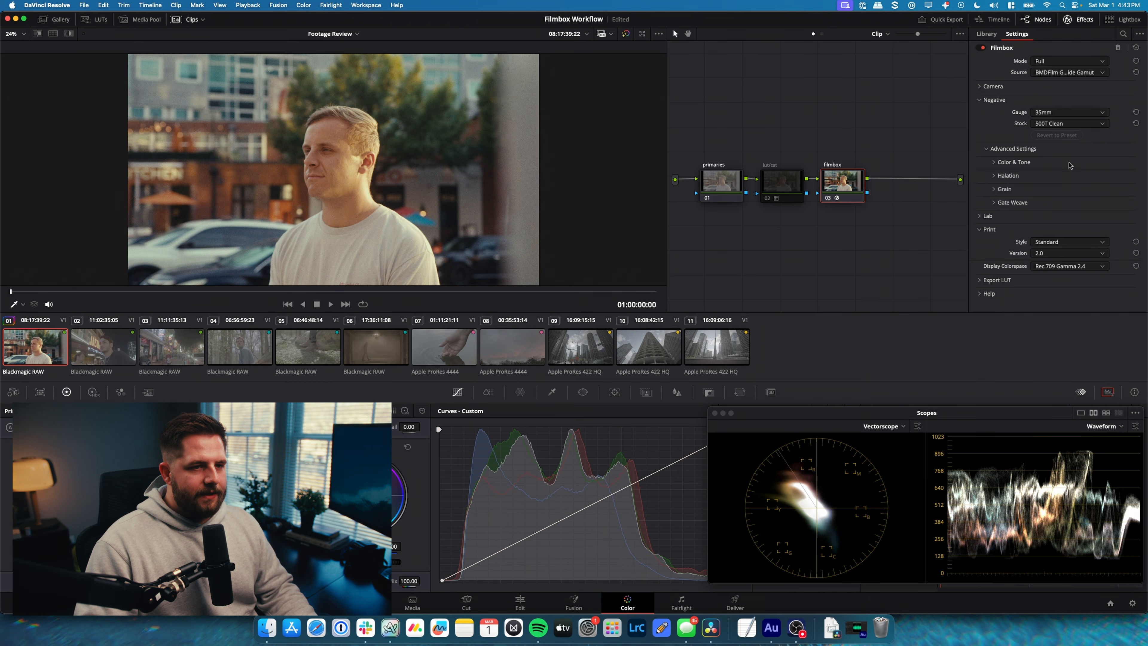
left_click(1072, 124)
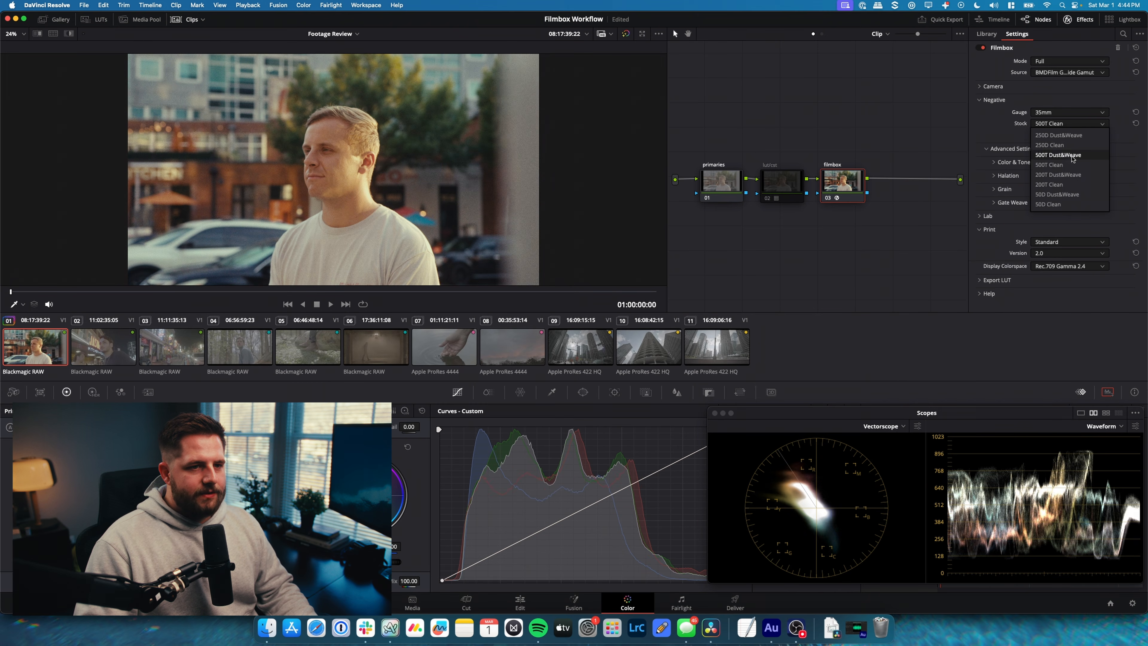
left_click(1074, 185)
left_click(1069, 125)
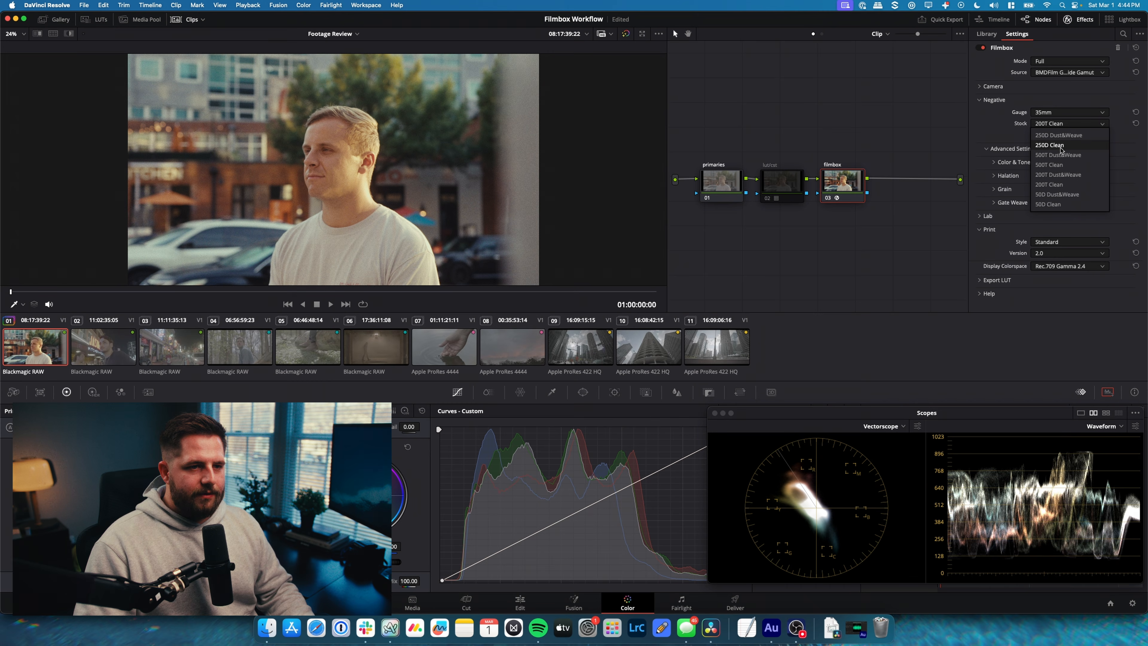
left_click(1062, 146)
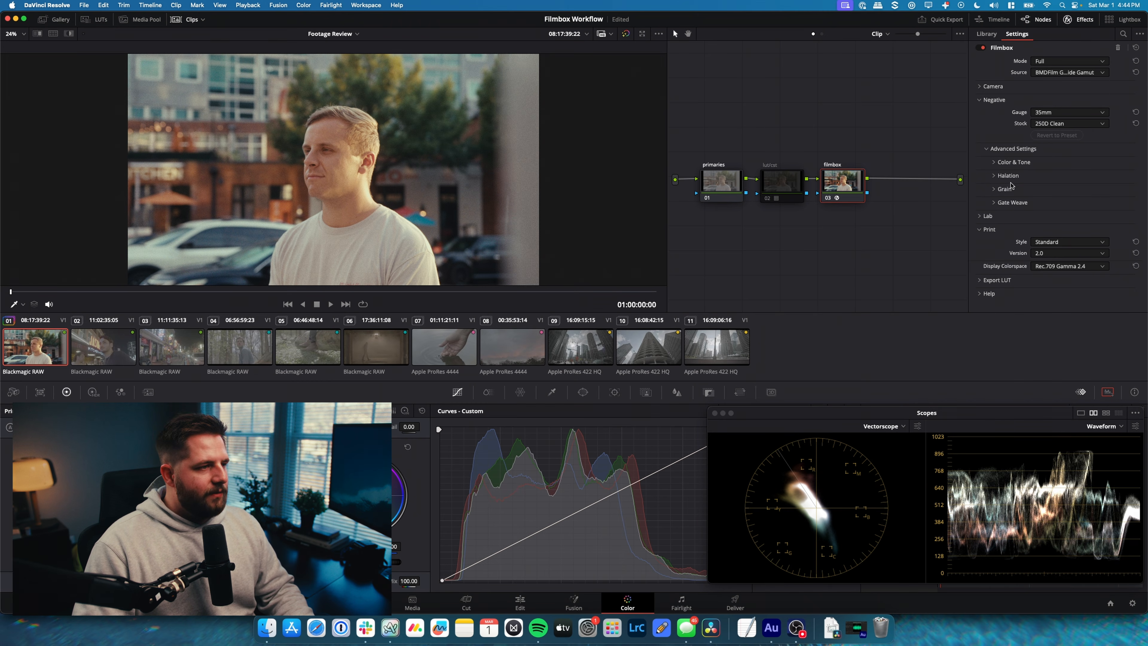
- Expand the Halation settings and examine the man's face and shirt up close with halation switched off and on
left_click(1007, 177)
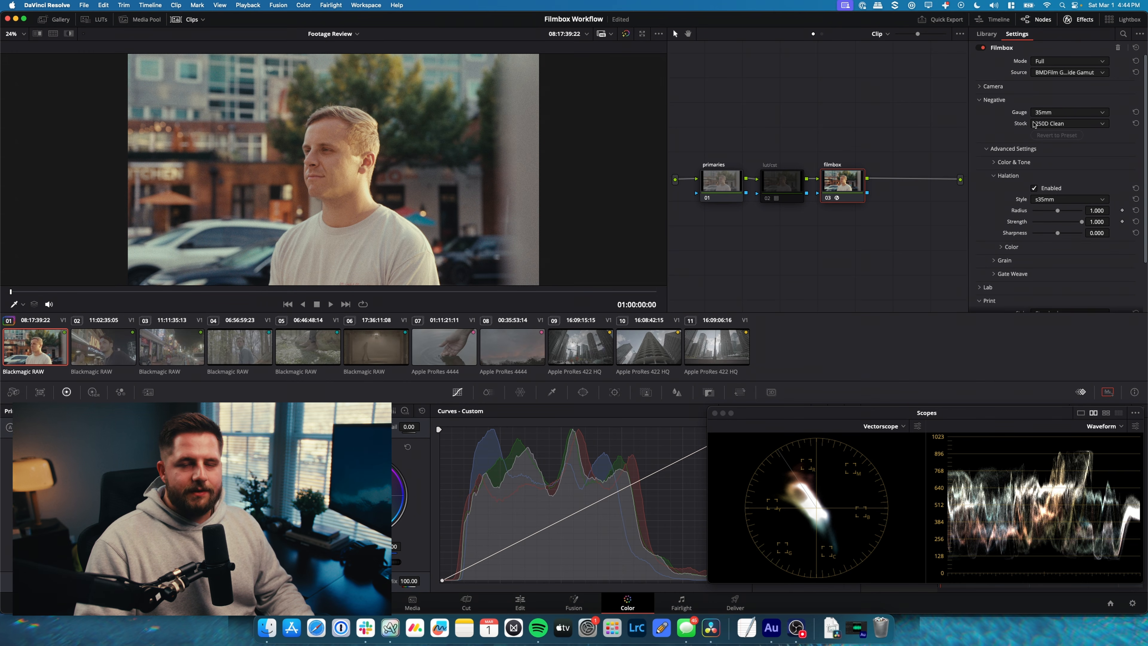
scroll(427, 211, "up", 10)
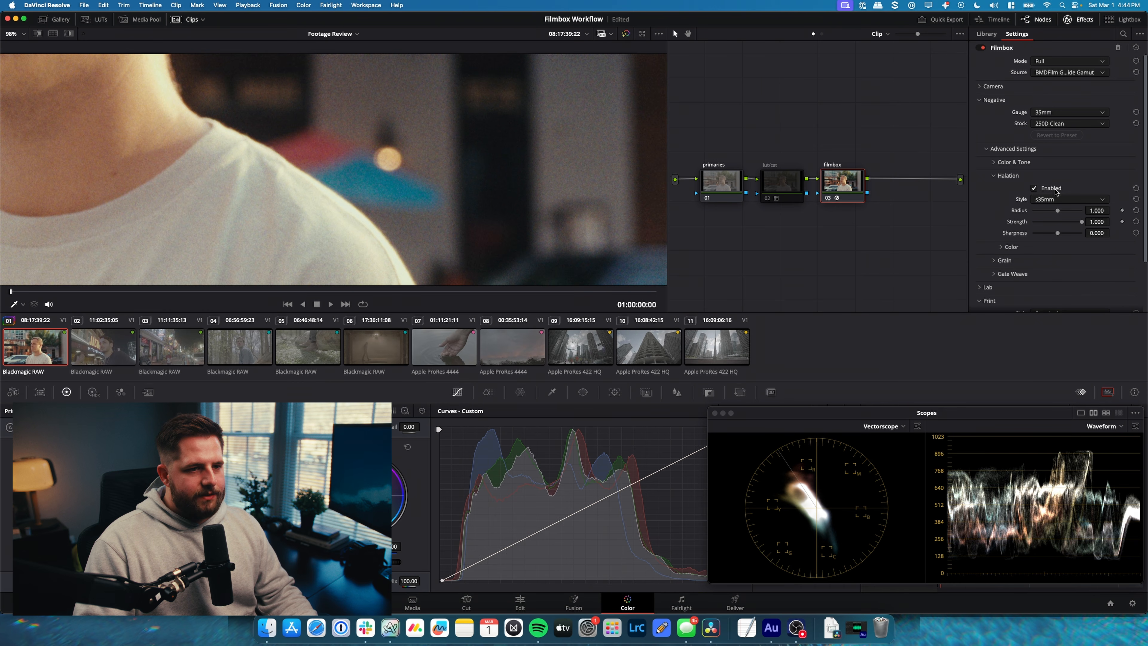
left_click_drag(328, 136, 422, 246)
left_click_drag(433, 156, 510, 194)
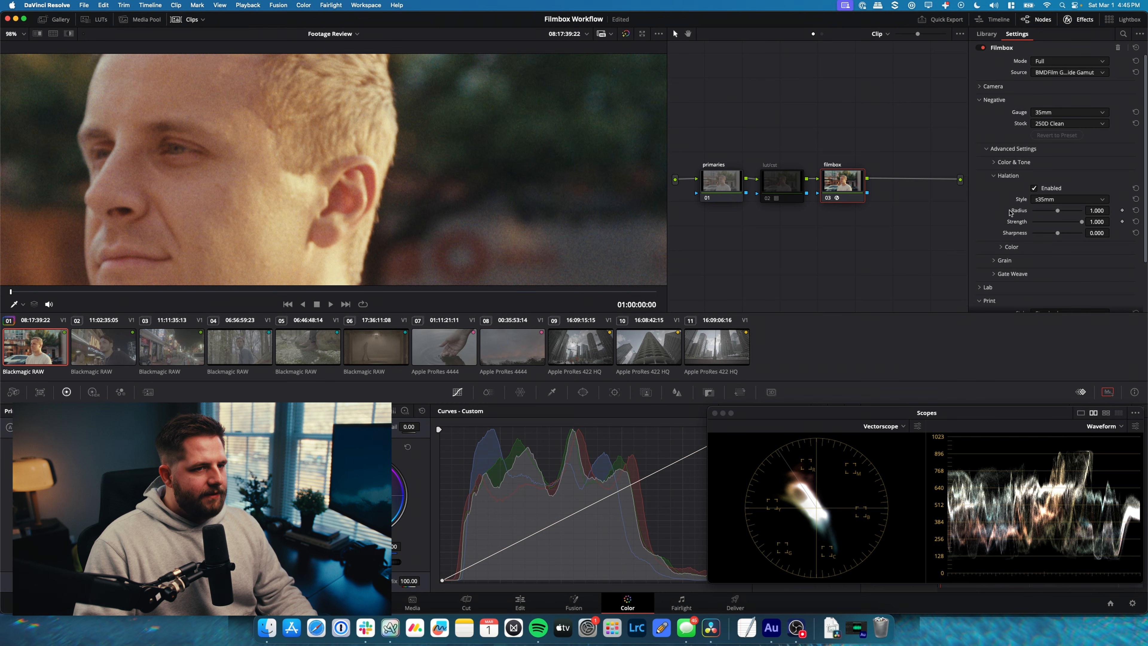
left_click_drag(405, 154, 559, 158)
left_click(1044, 190)
left_click(1044, 189)
left_click(1045, 189)
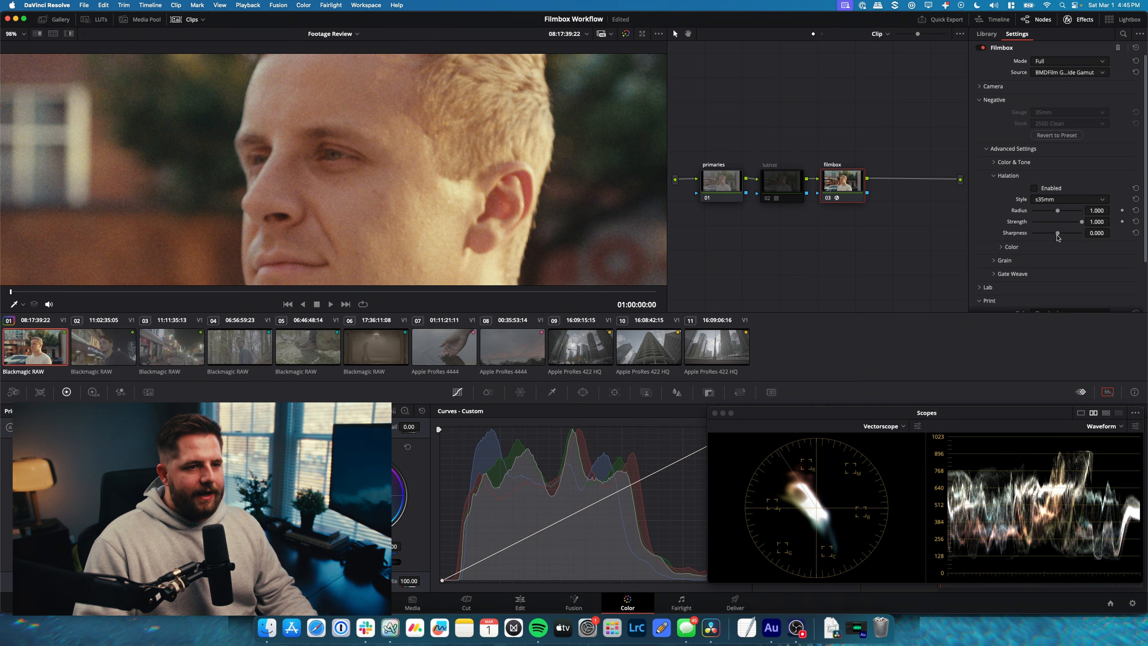
left_click(1054, 191)
- Set the halation sharpness to 0.725 and expand the halation color settings with the shirt in close view
left_click_drag(1059, 235, 1072, 236)
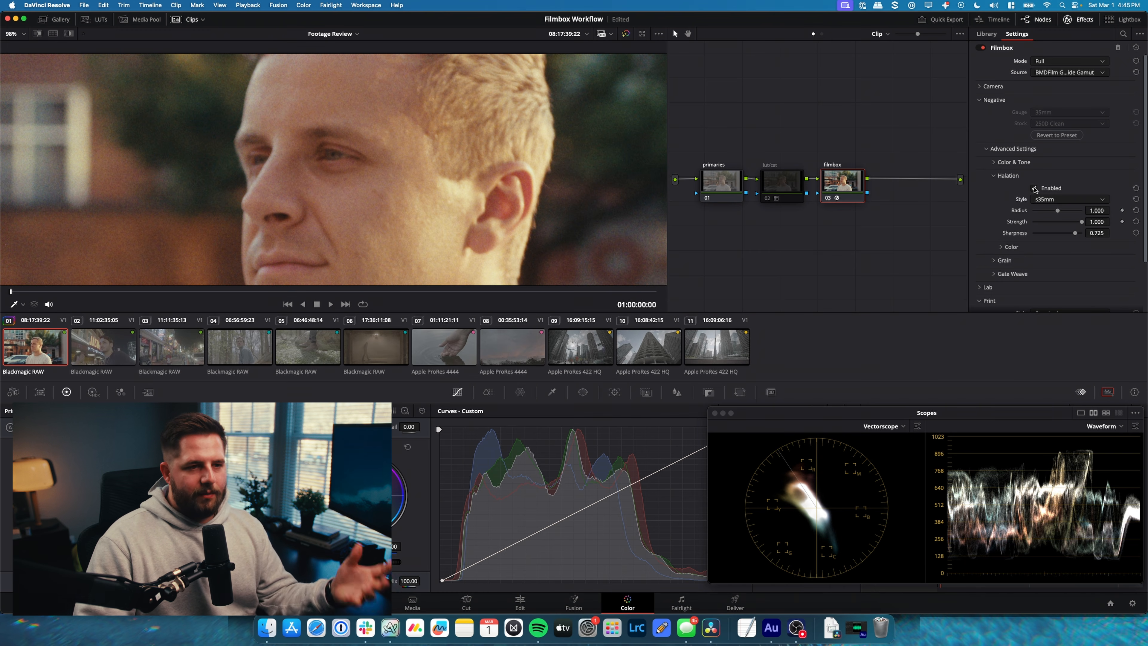
left_click(1010, 248)
scroll(453, 169, "down", 6)
scroll(453, 170, "right", 6)
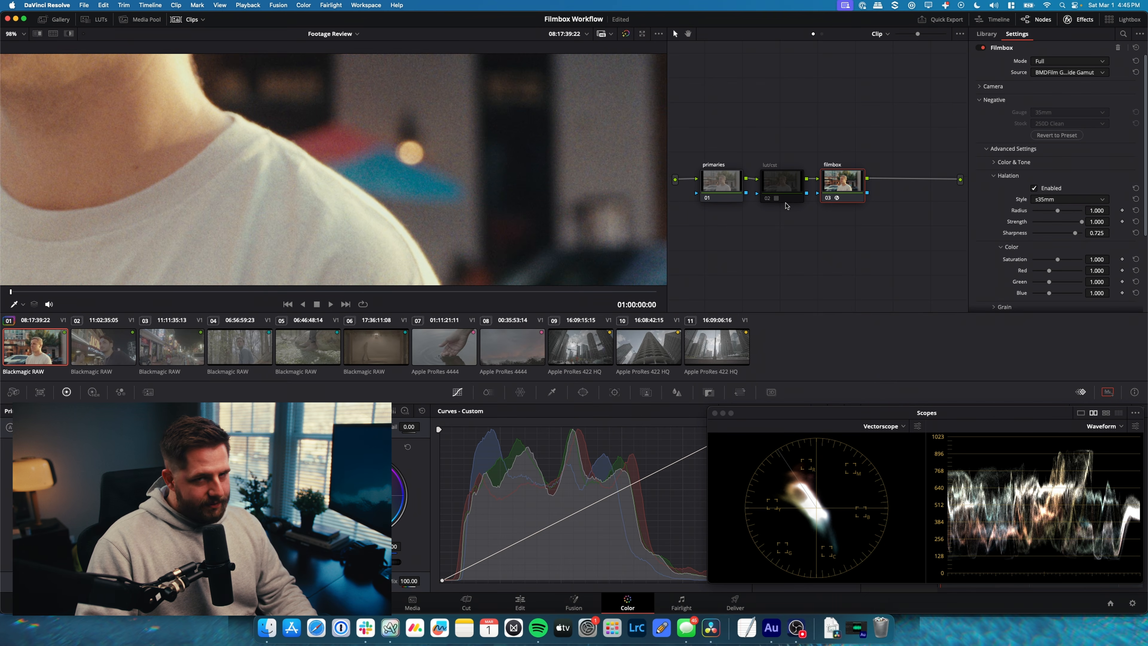
- Collapse the halation settings, expand the Filmbox grain settings and bring the man's face into close view
mouse_move(1050, 272)
left_mouse_down()
mouse_move(1076, 274)
mouse_move(1055, 282)
left_mouse_up()
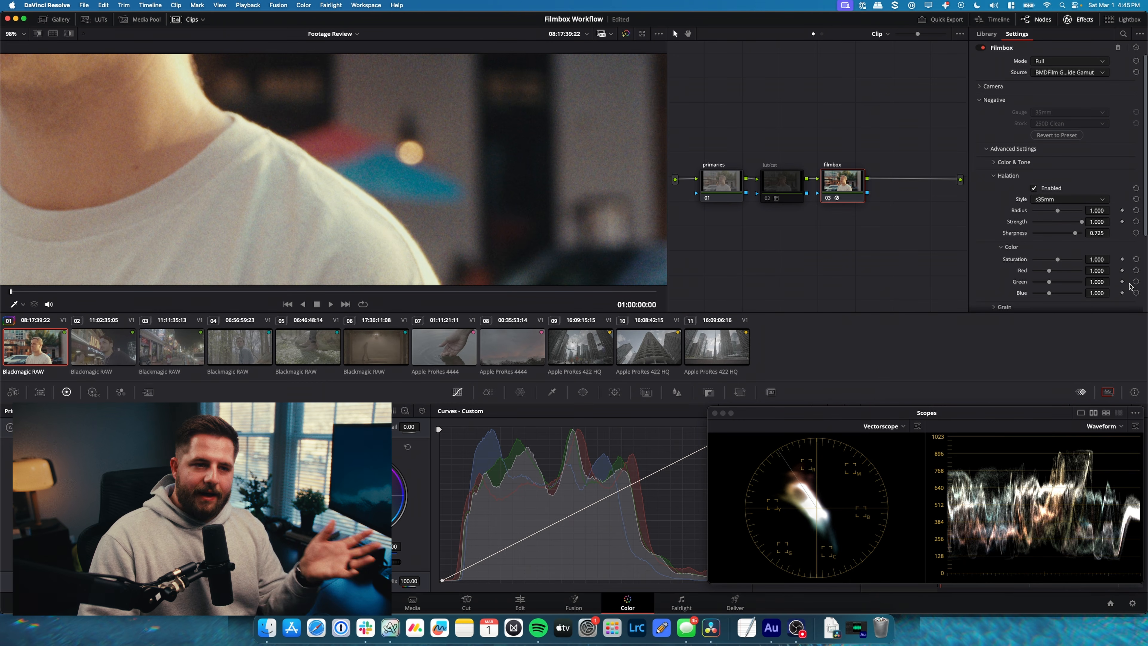
left_click(1012, 246)
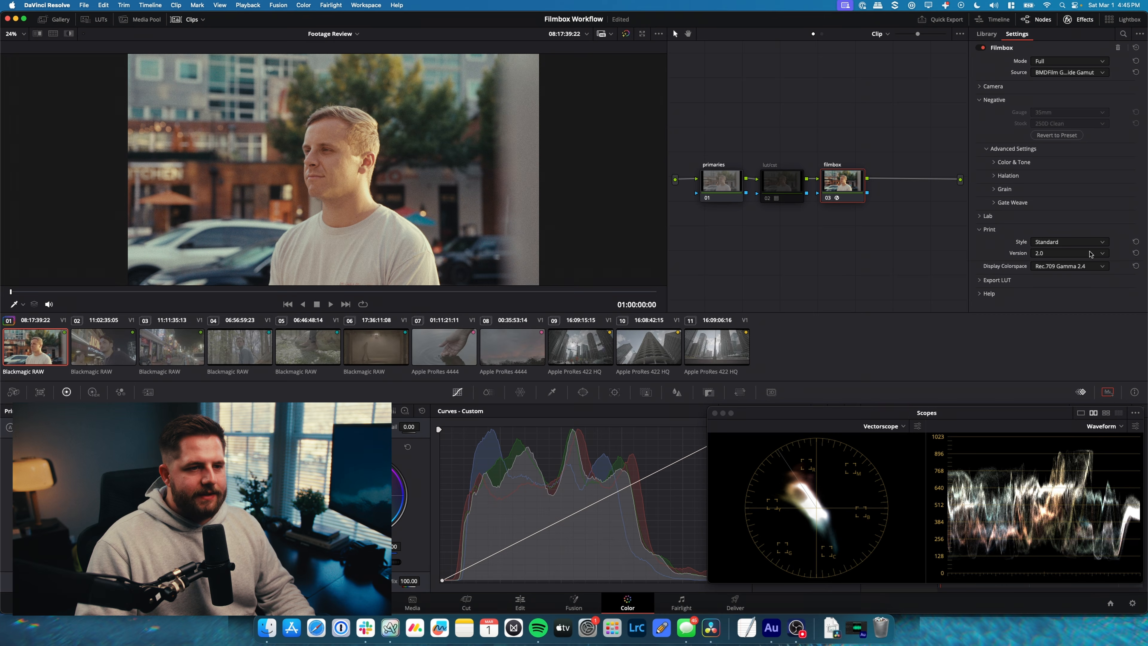
left_click(1016, 190)
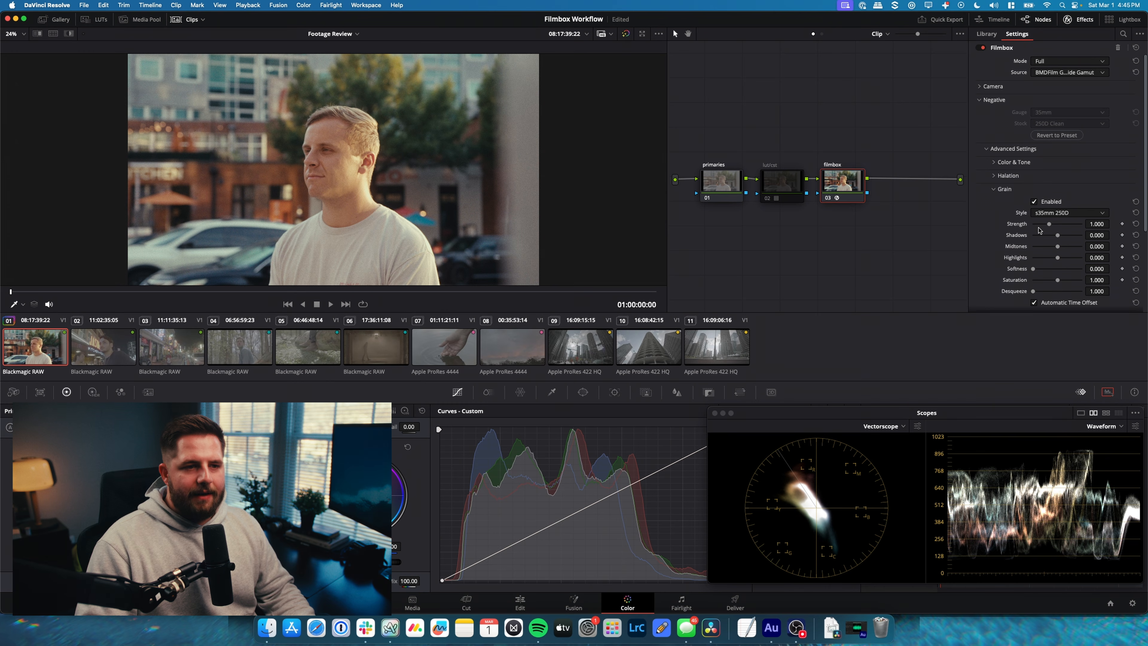
scroll(1038, 231, "down", 3)
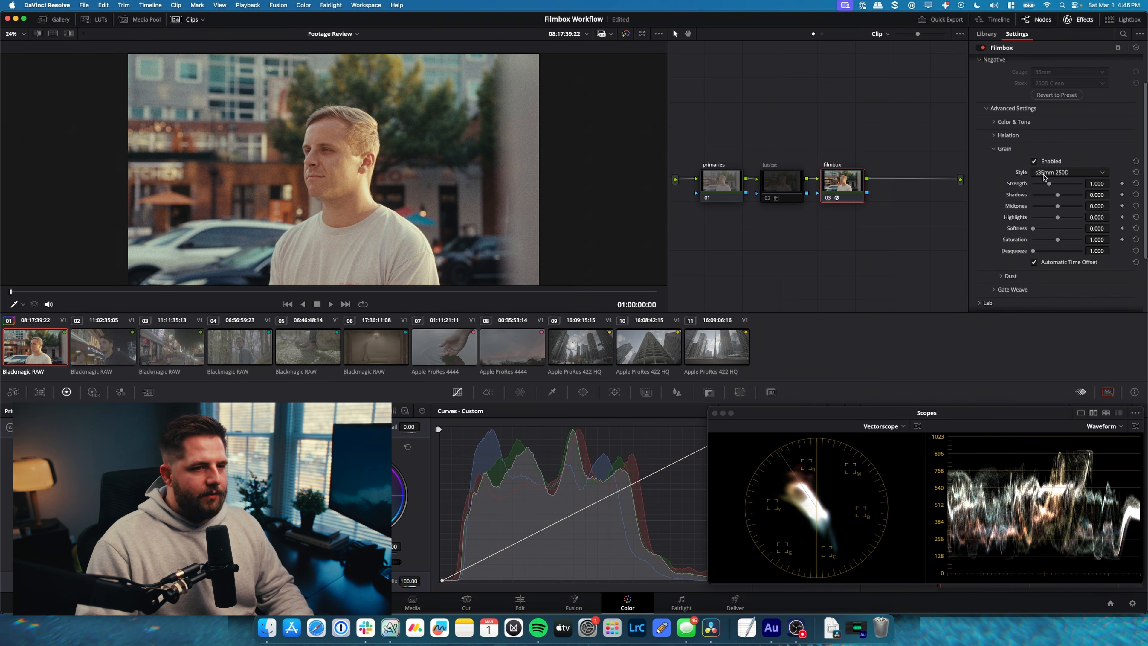
scroll(239, 144, "up", 15)
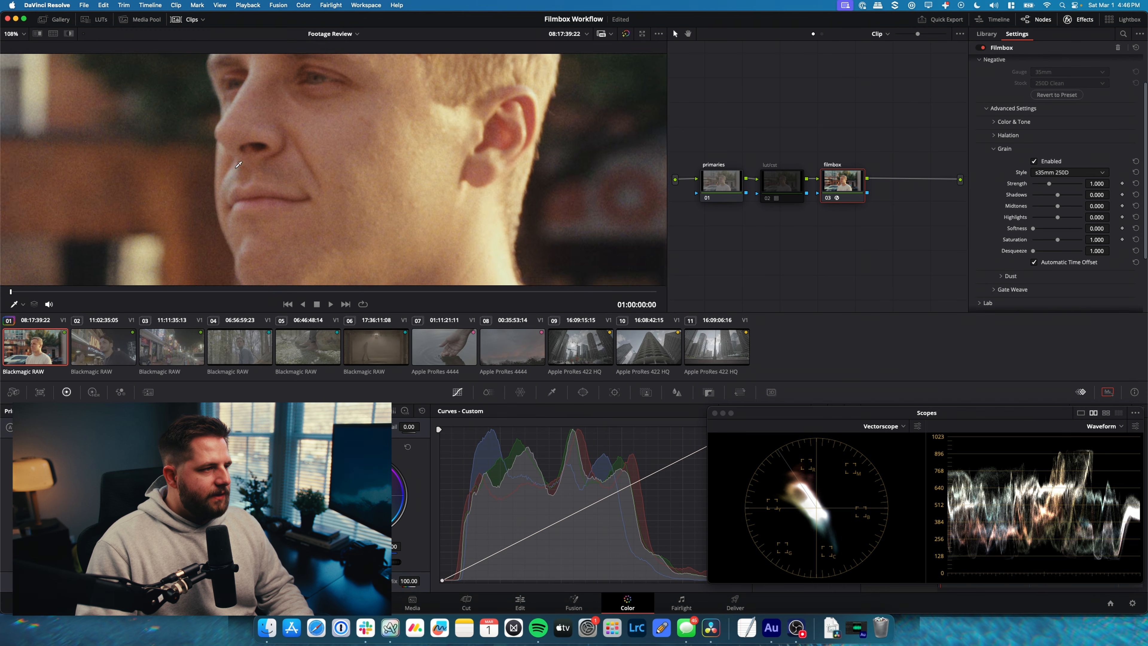
scroll(454, 157, "down", 8)
- Compare the s35mm 250D and s35mm 500T grain styles on the man's face and set the grain style to s35mm 500T
left_click(1067, 172)
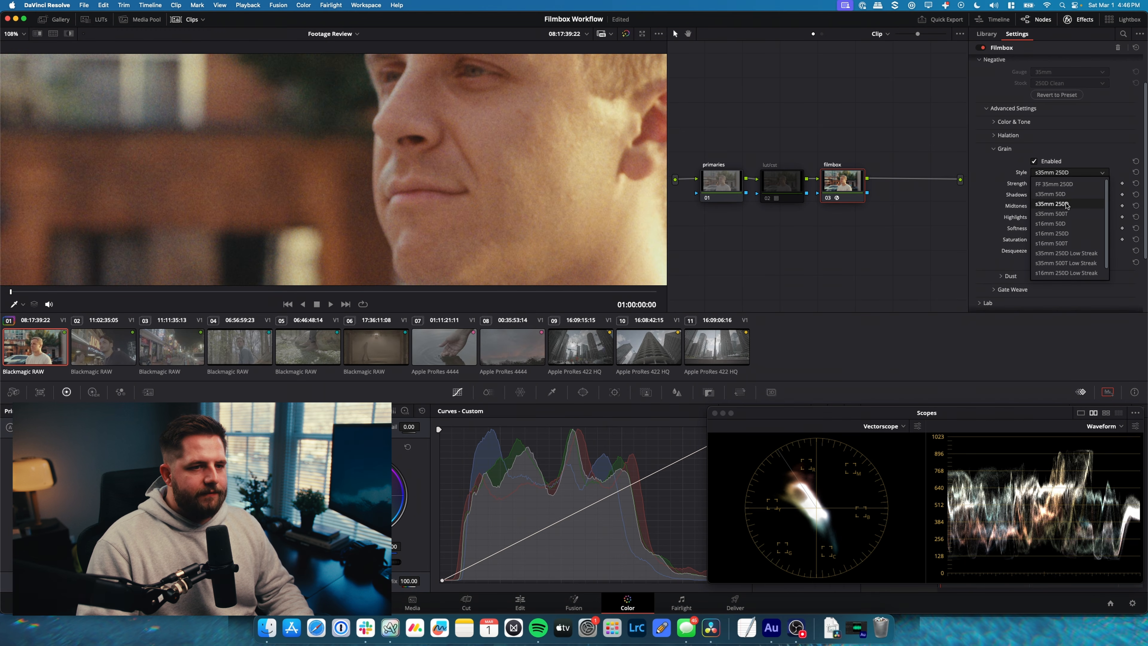
left_click(1085, 214)
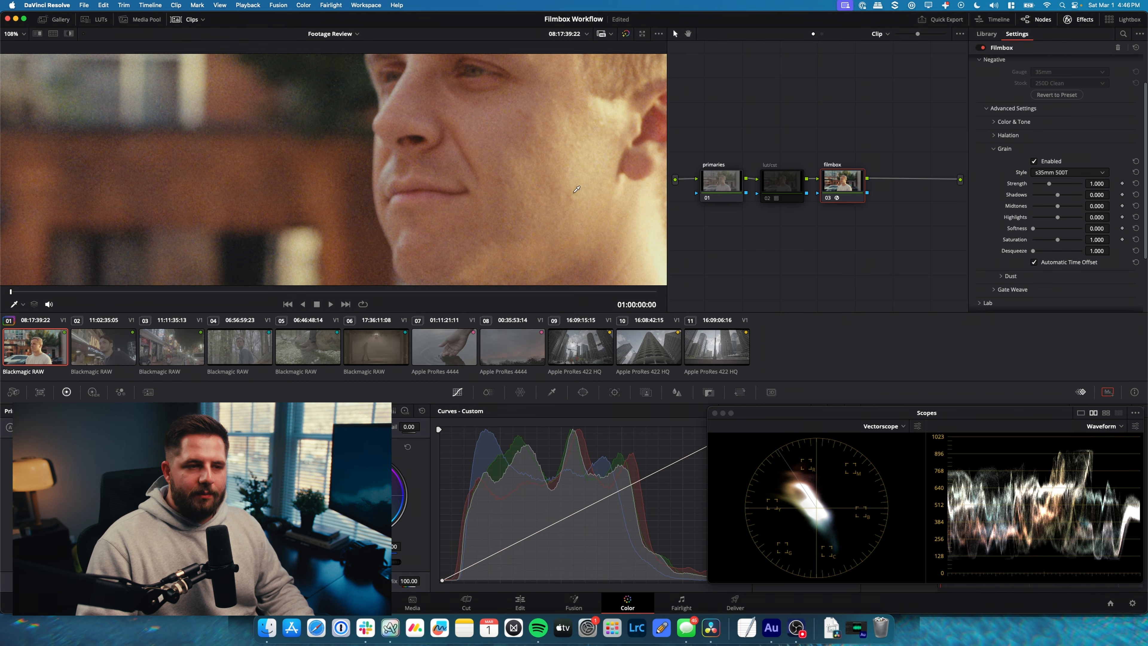
left_click(1093, 175)
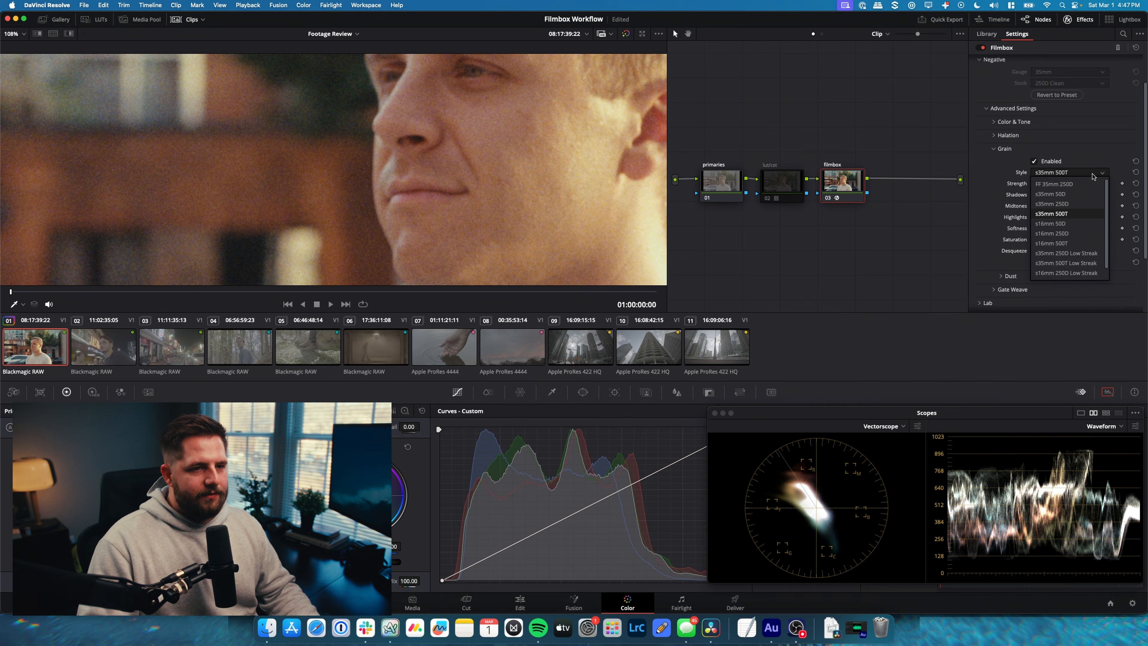
left_click(1070, 204)
left_click(1076, 178)
left_click(1085, 214)
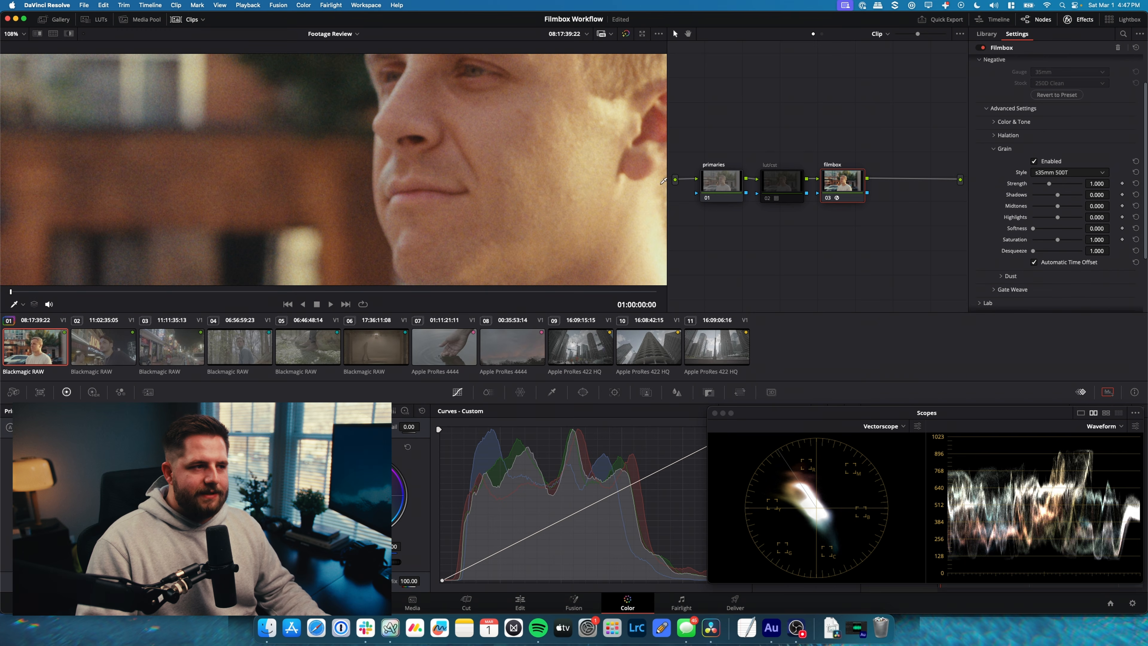
scroll(404, 161, "down", 5)
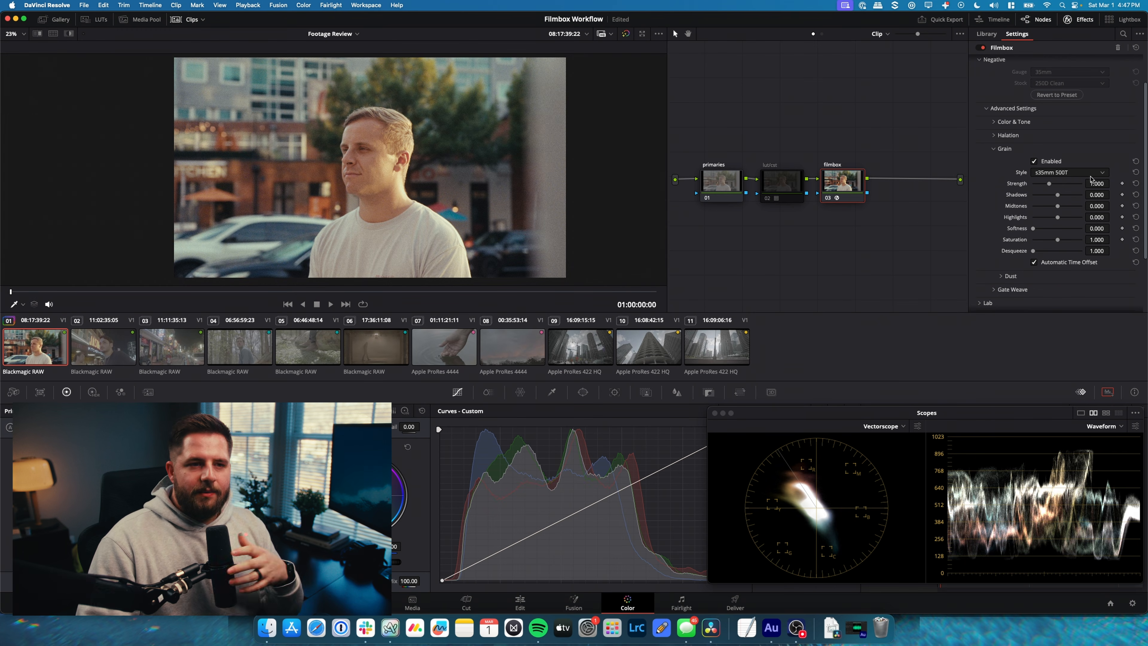
left_click(1075, 176)
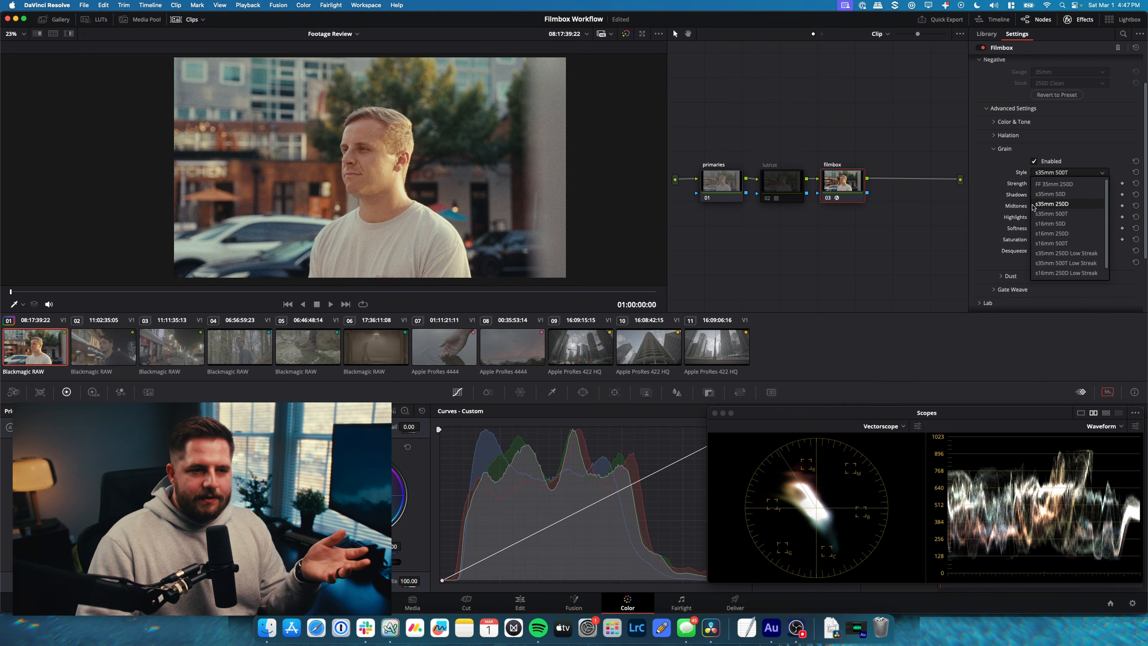
left_click(1055, 213)
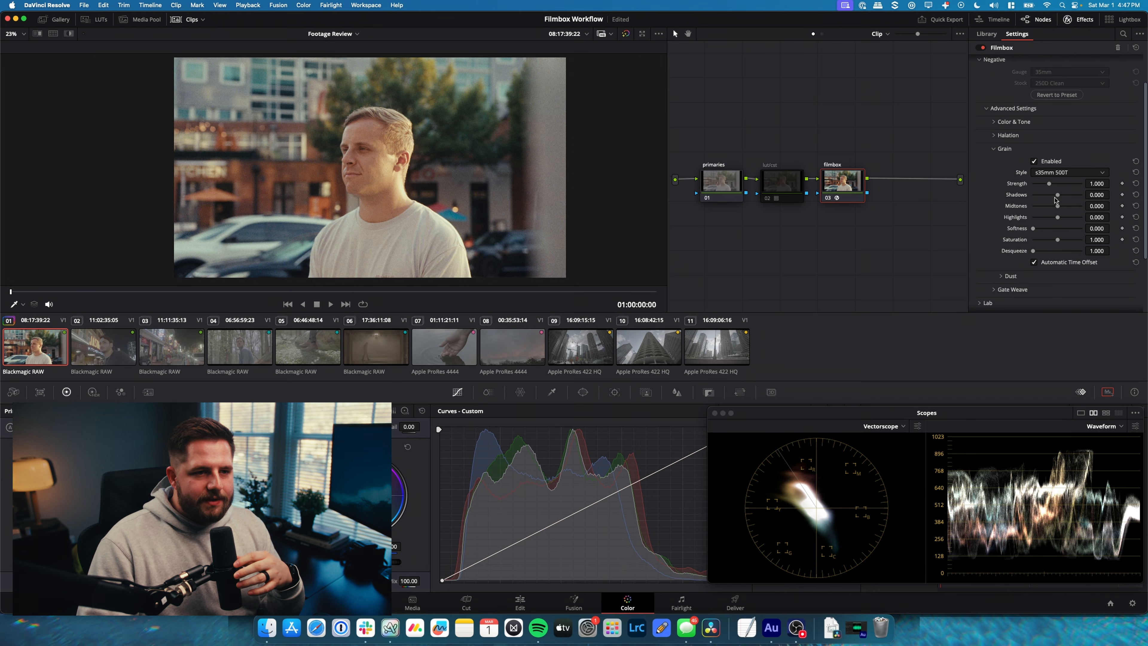
- Adjust the grain to strength 1.458, shadows -0.450, midtones -0.523 and highlights -0.358
left_click_drag(1049, 184, 1048, 220)
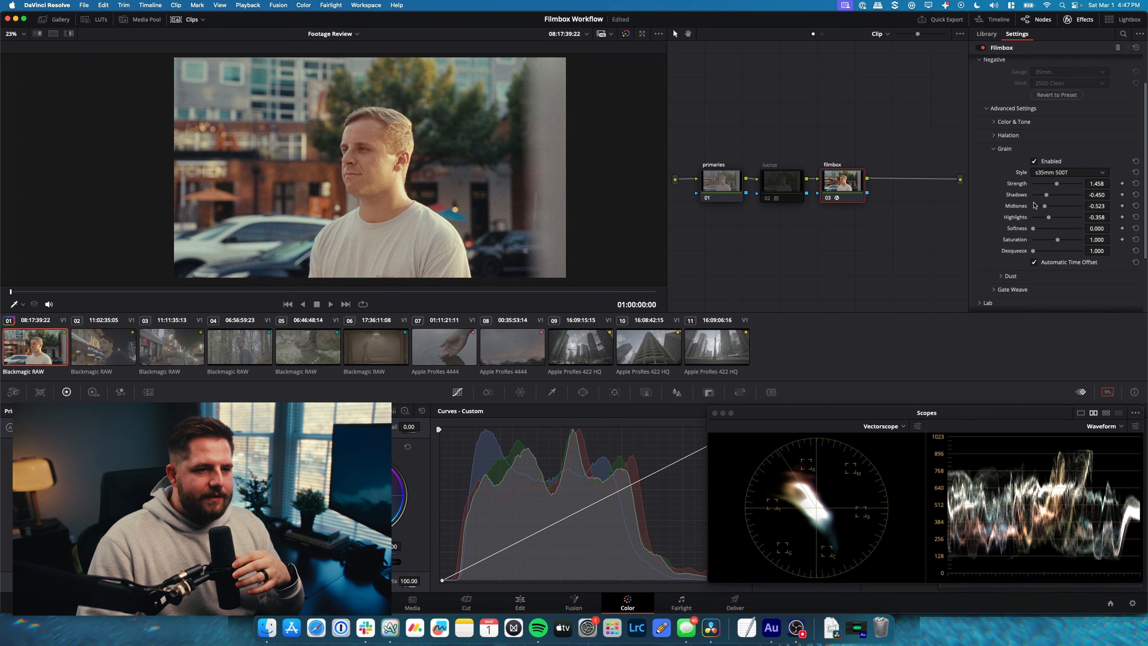
left_click_drag(1051, 198, 1049, 198)
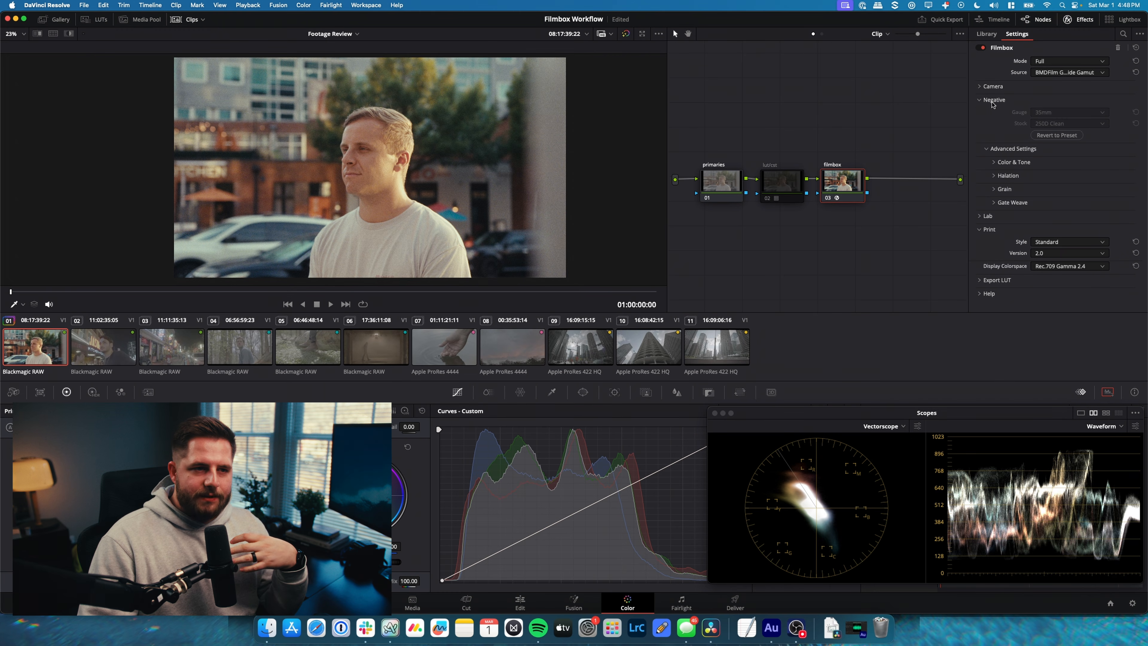
- Collapse the Negative settings, enable the Filmbox Lab section and set its vibrance to 0.578
left_click(993, 101)
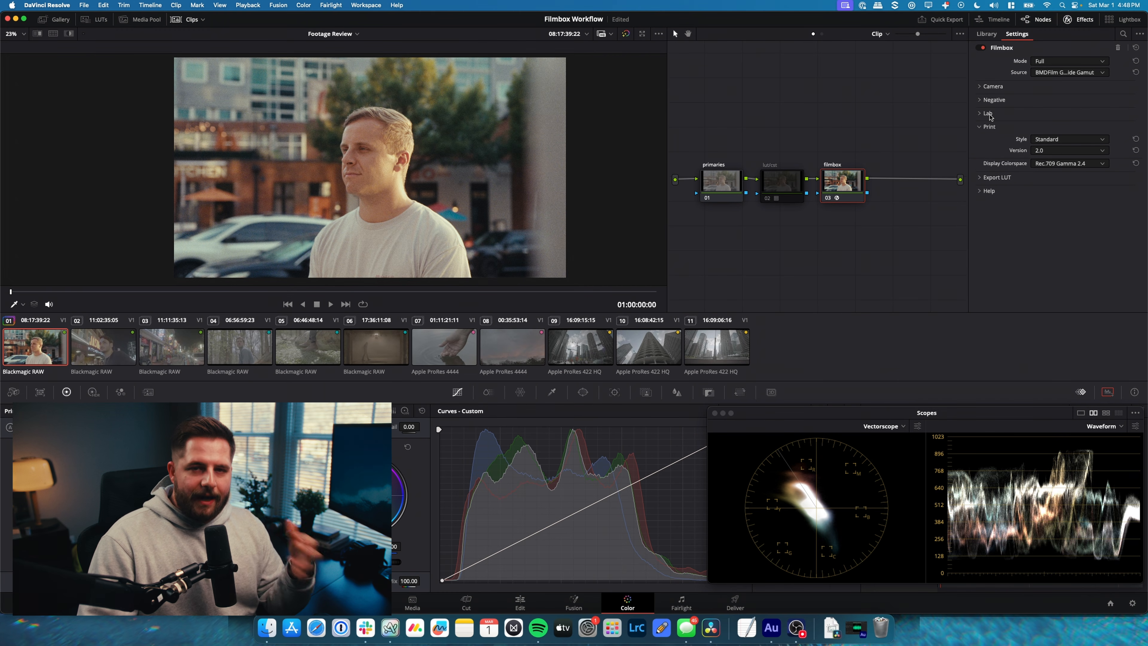
left_click(989, 114)
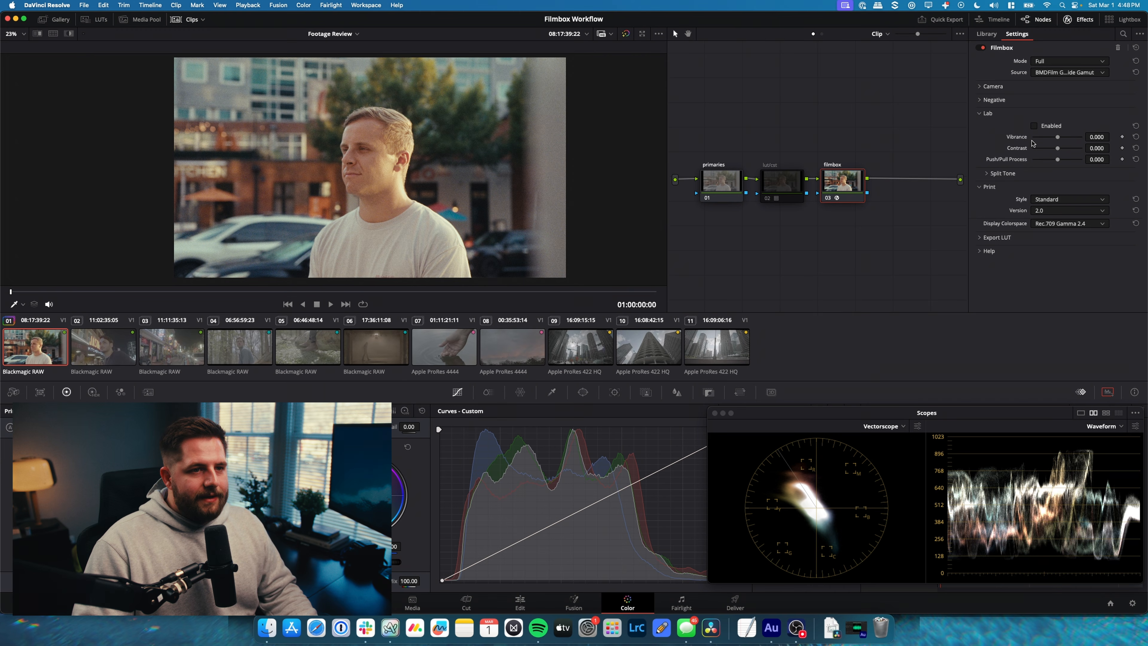
left_click(1057, 128)
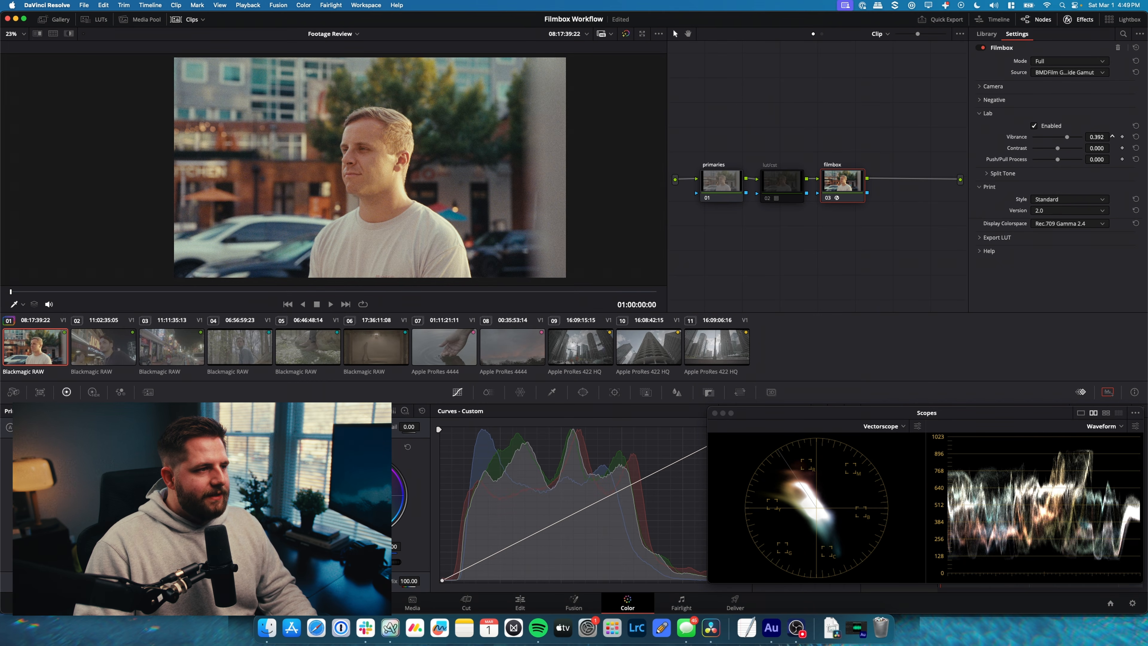
left_click_drag(1068, 137, 1070, 136)
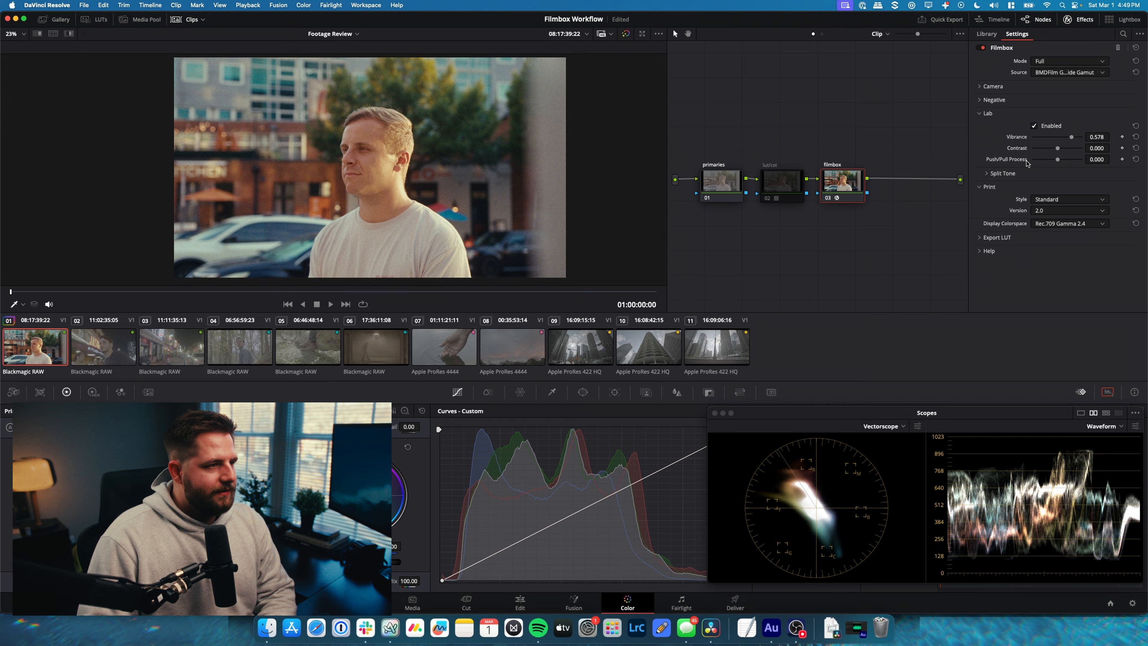
- Set the Lab contrast to 0.349 and compare the image with Lab disabled and enabled, leaving it enabled
left_click_drag(1097, 148, 1113, 148)
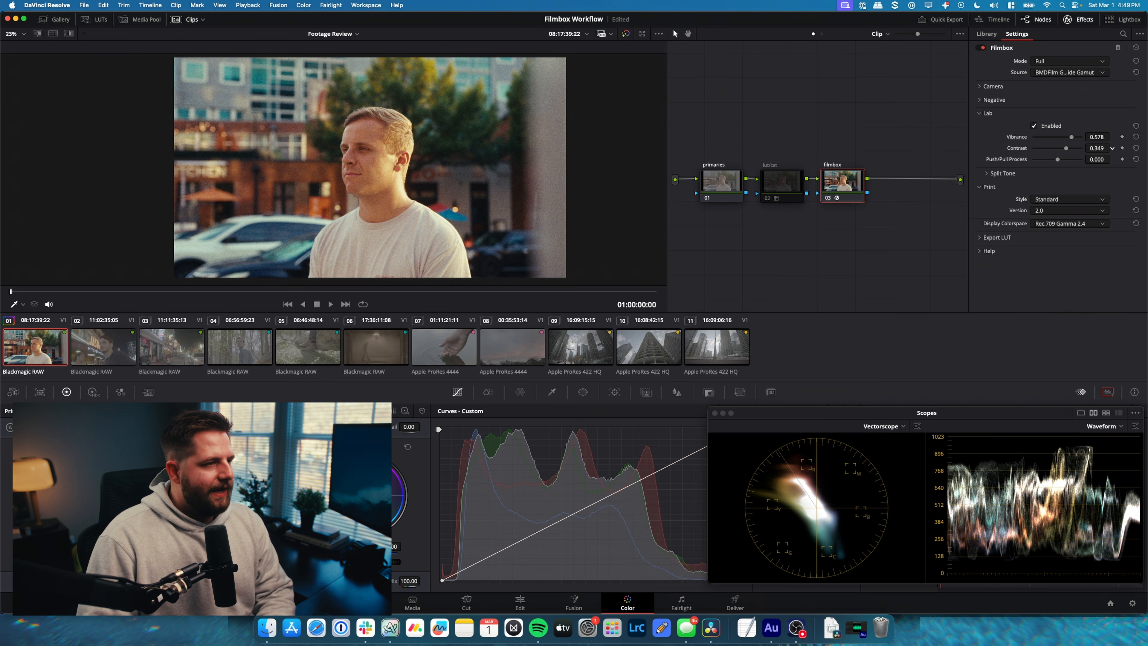
left_click(1034, 126)
left_click(1035, 126)
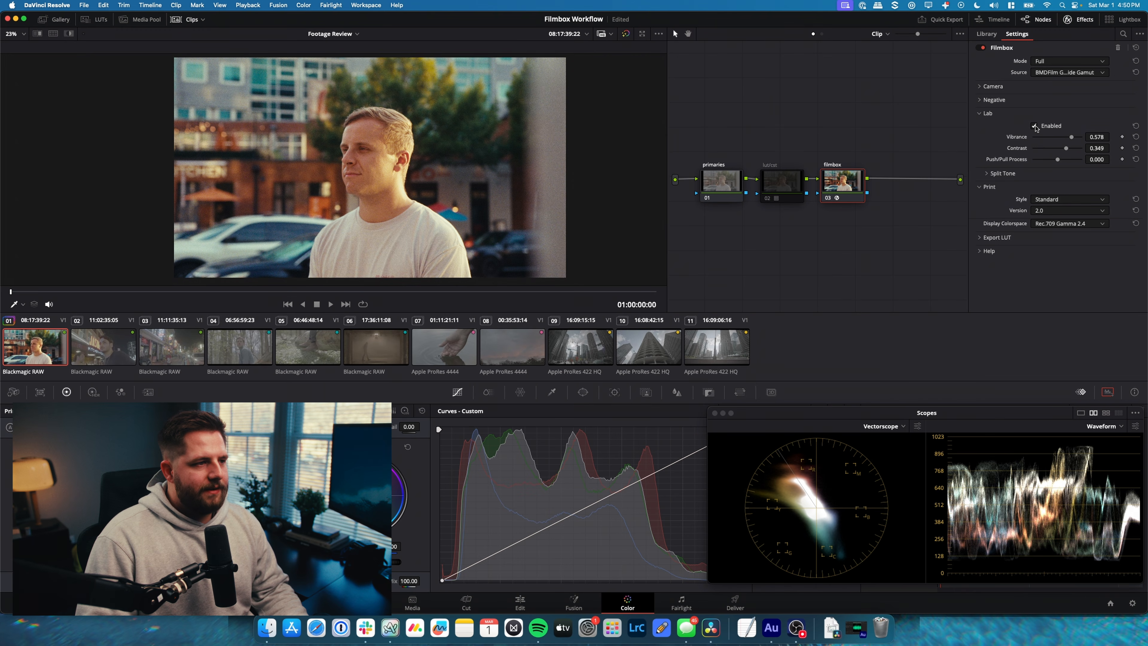
left_click(1034, 126)
left_click(1035, 126)
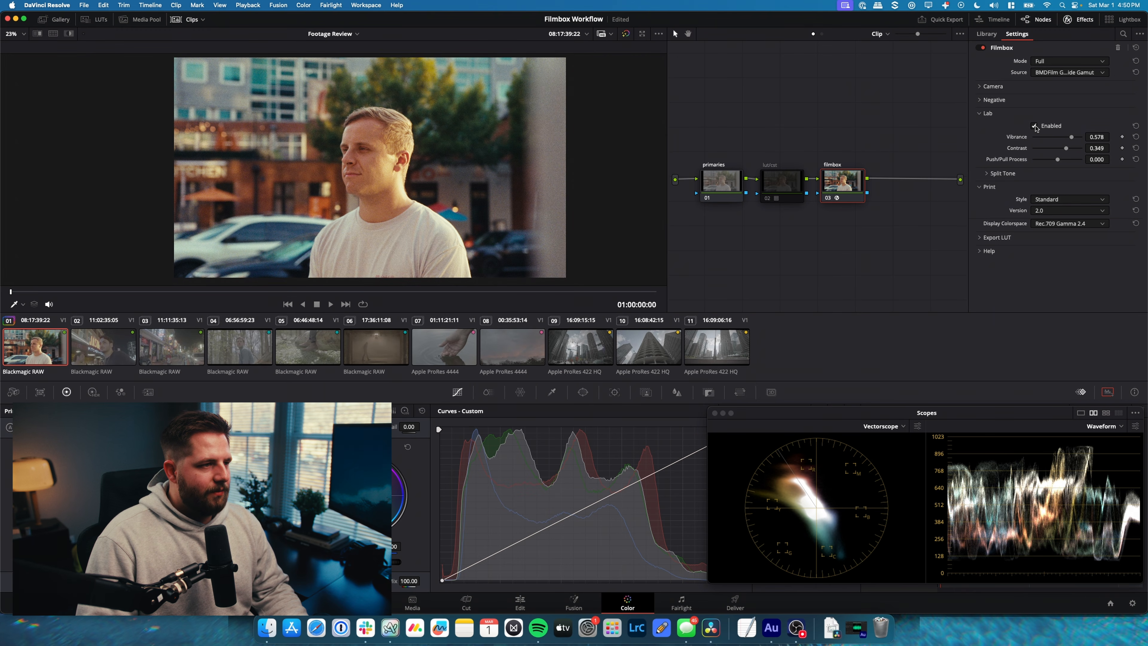
- Set the Lab split tone intensity to 0.233 and collapse the Lab settings
left_click(998, 174)
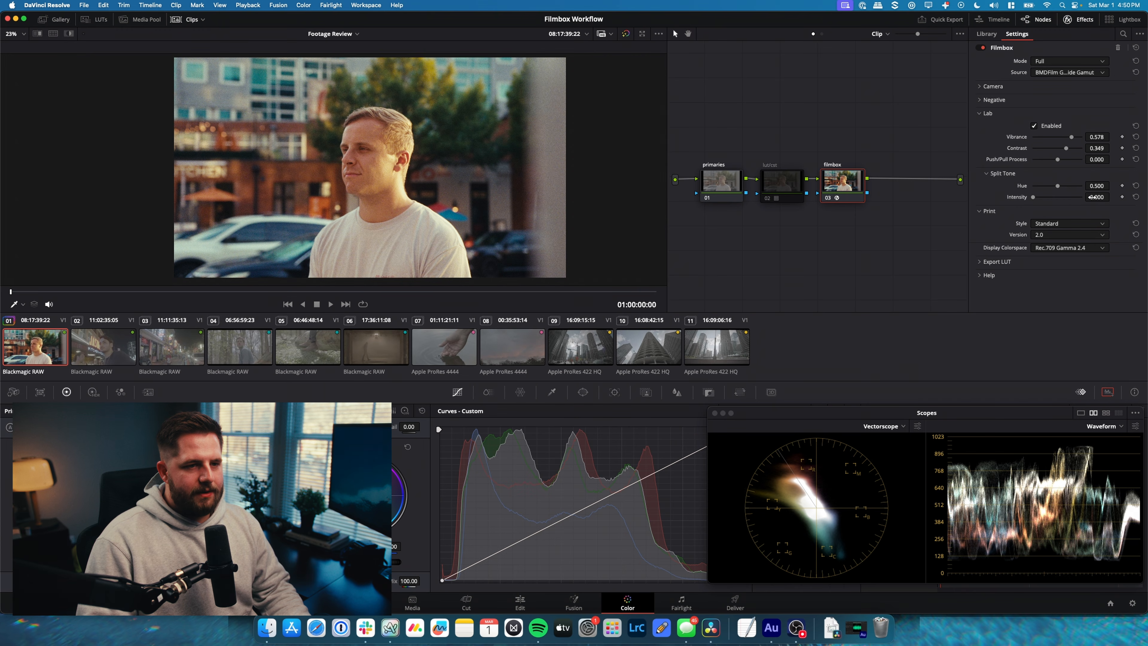
left_click_drag(1105, 196, 1112, 197)
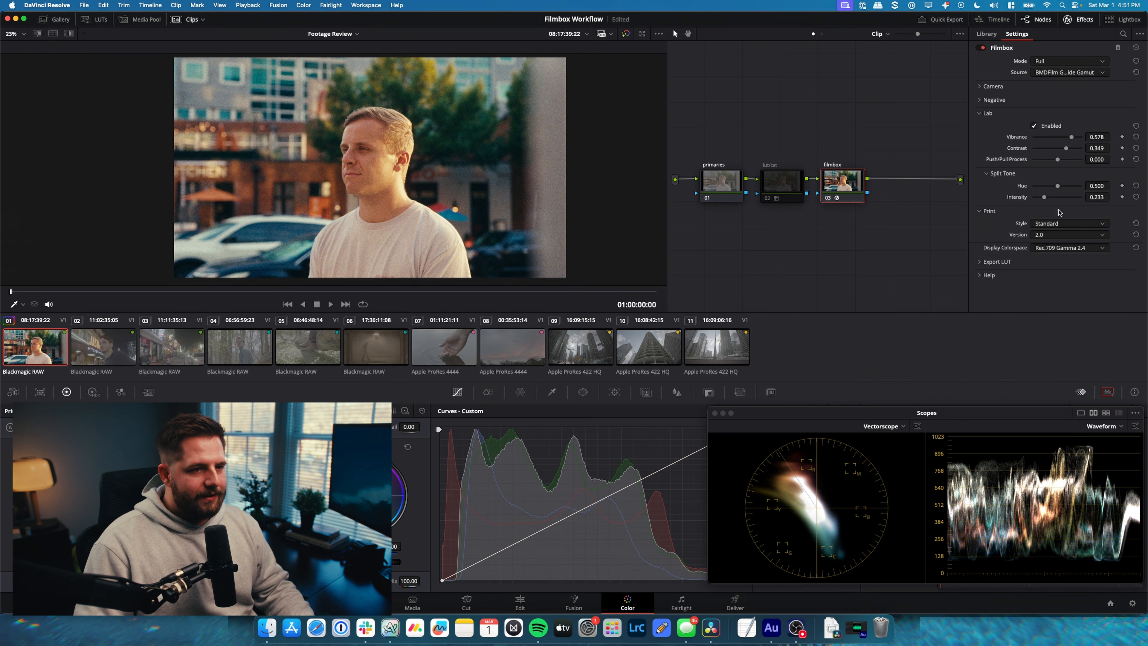
left_click(988, 114)
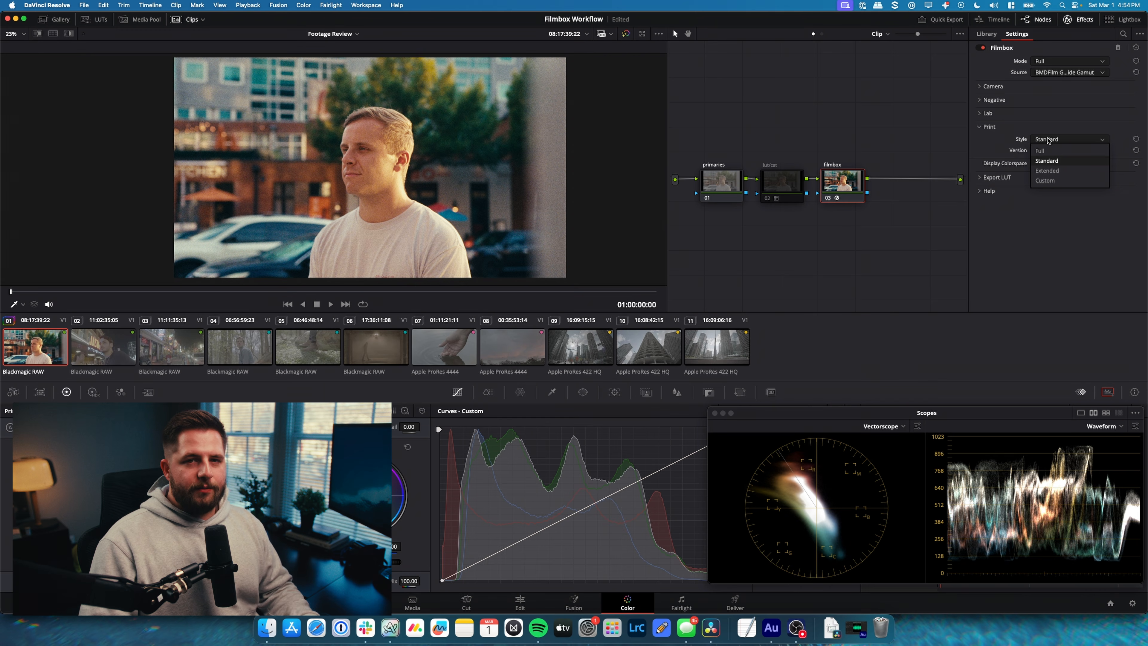
- Compare the Full, Standard and Extended print styles in Filmbox and set the print style to Full
left_click(1060, 152)
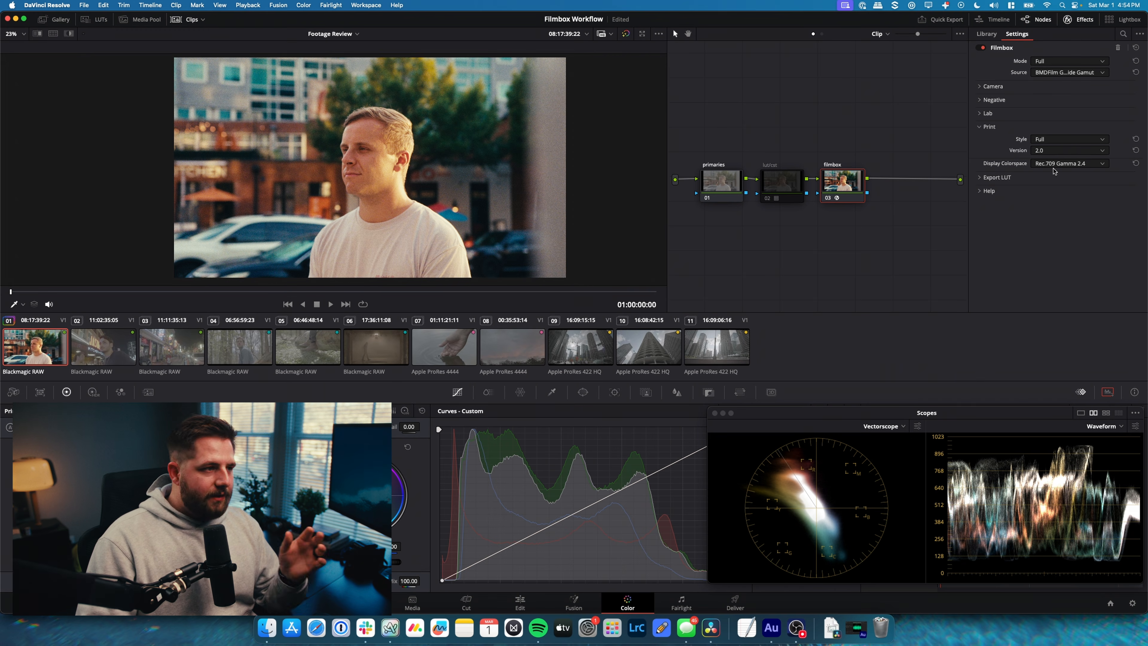
left_click(1066, 142)
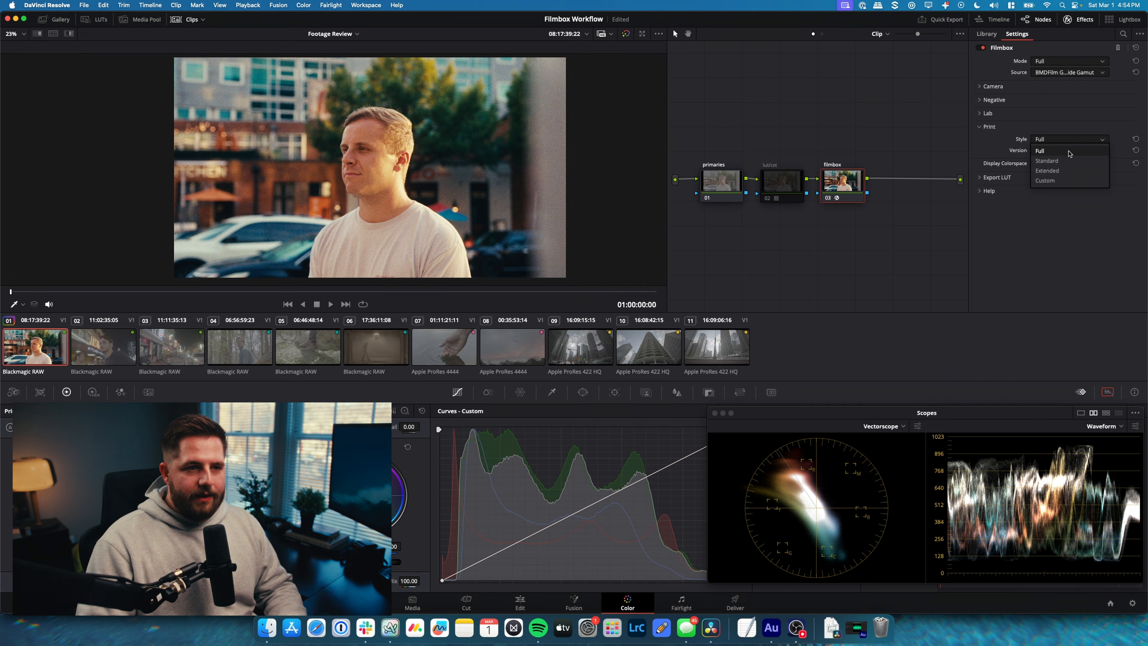
left_click(1069, 158)
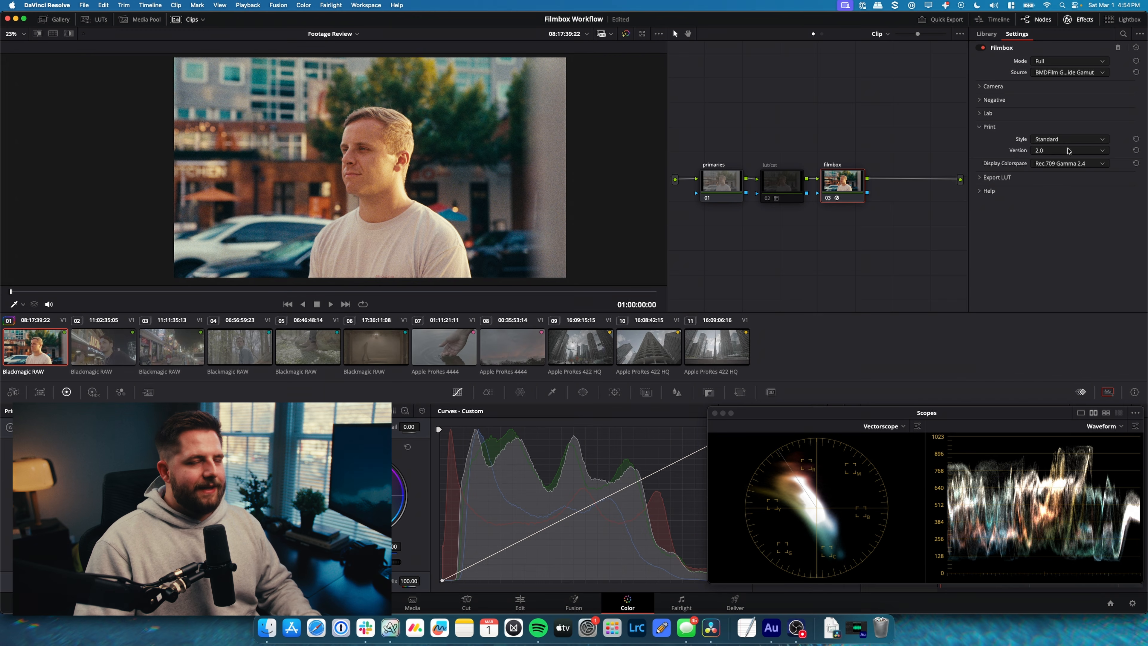
left_click(1066, 141)
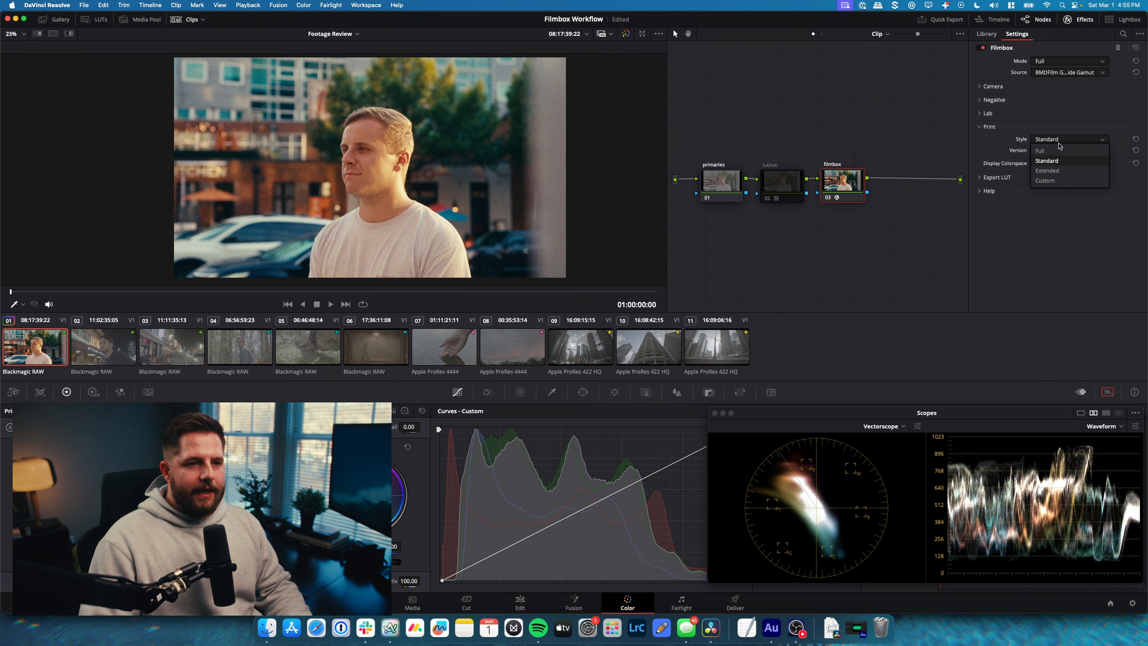
left_click(1047, 170)
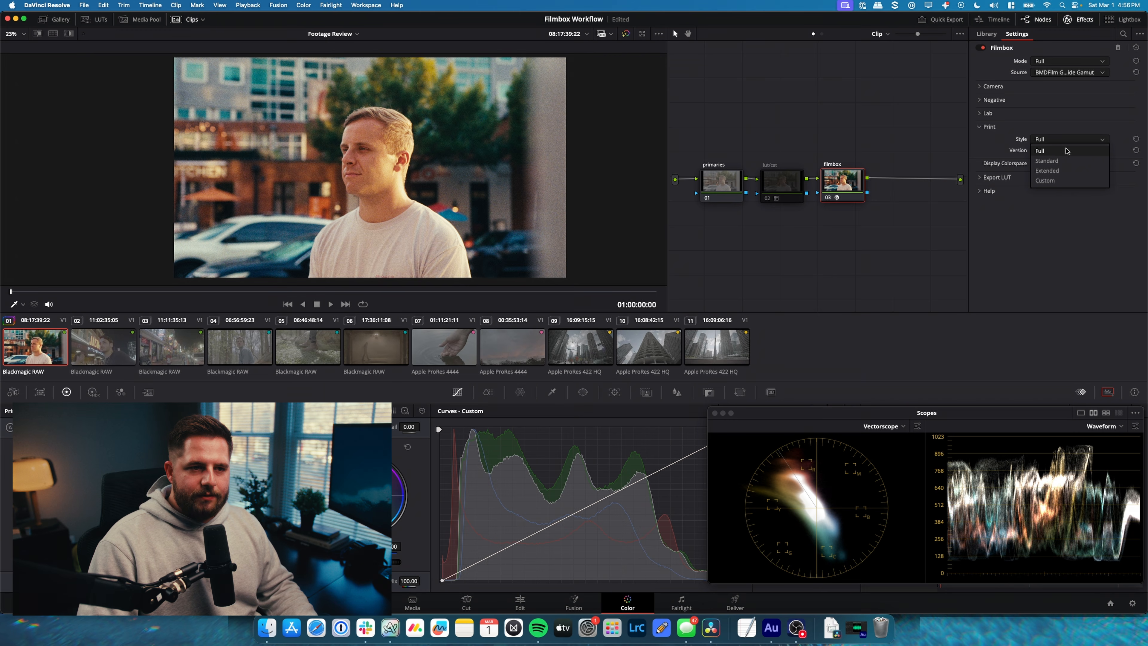
left_click(1067, 152)
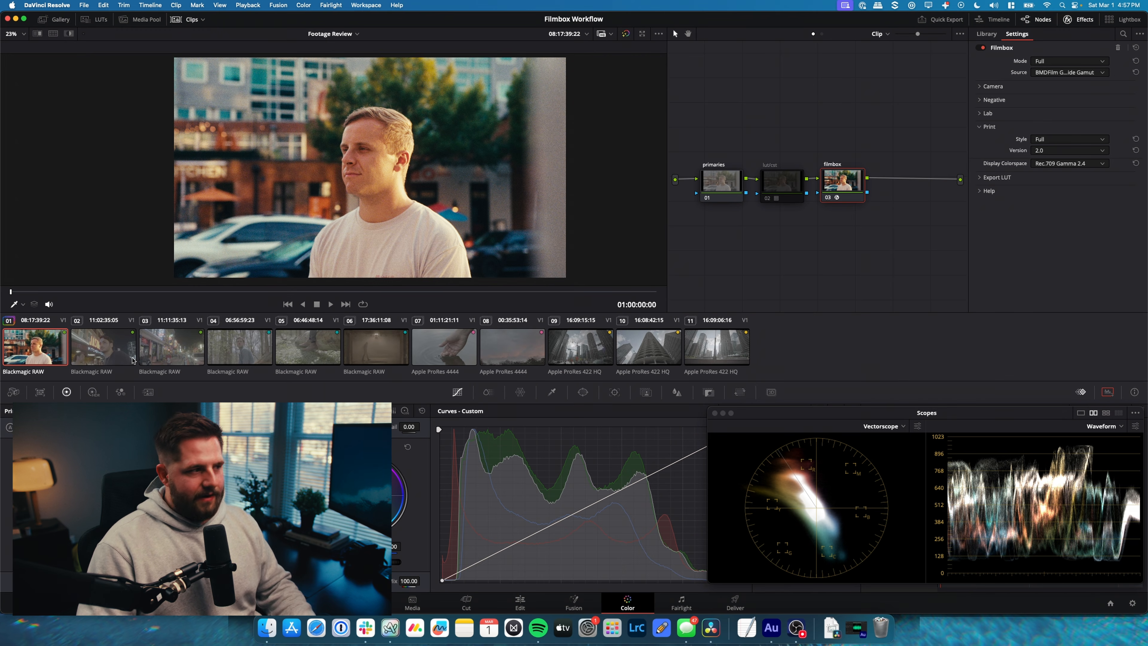
- Open the camera raw settings of night street clip 03 and set up a filmbox node on it with the Full print style
left_click(172, 347)
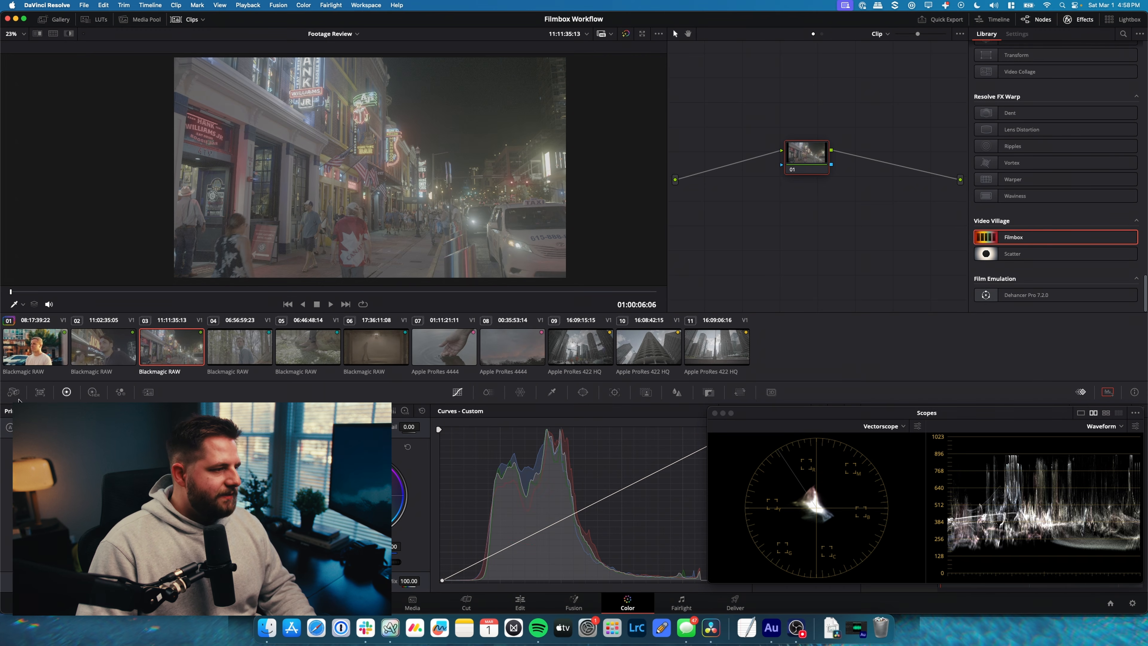
left_click(13, 392)
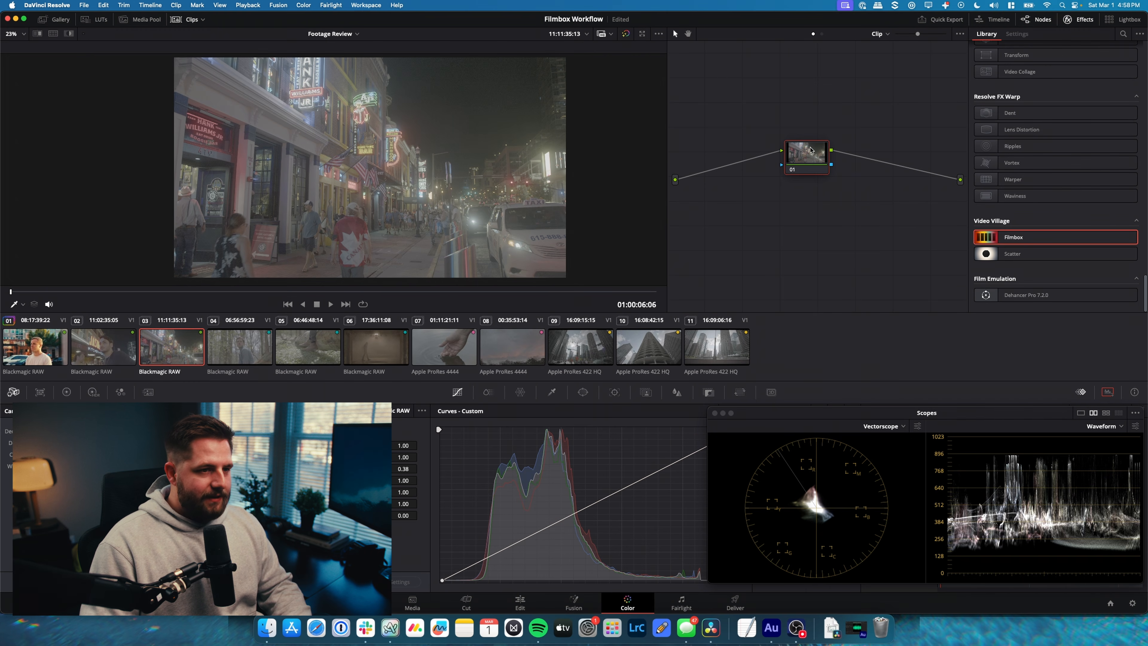
left_click_drag(799, 168, 799, 168)
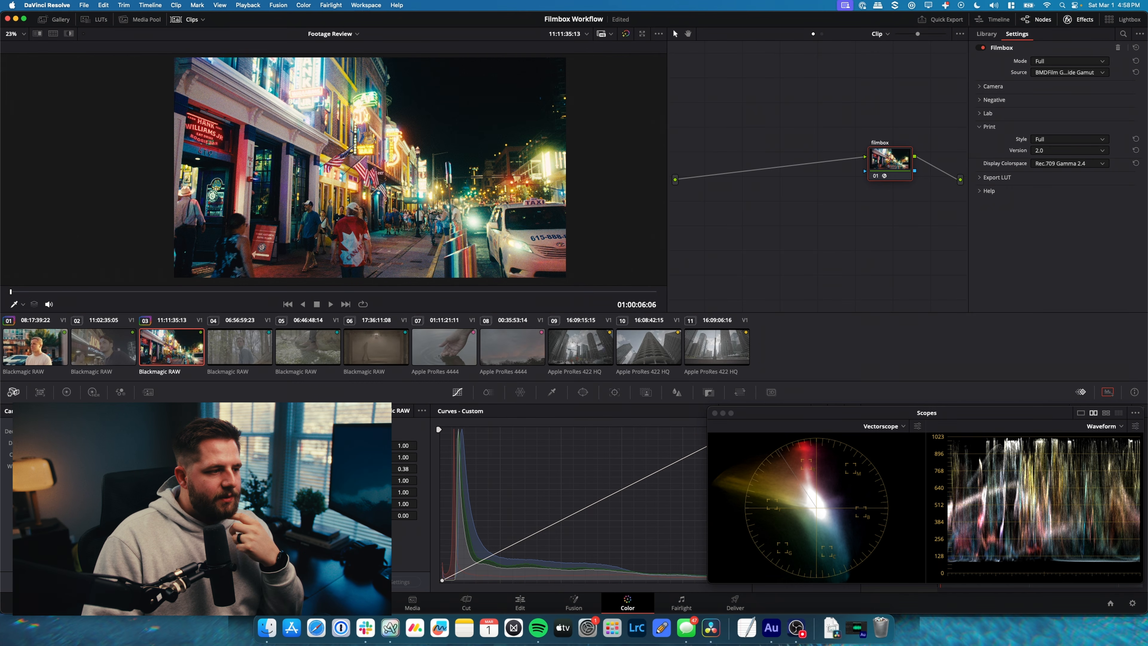
- Fine-tune the night street clip's camera raw settings and lower its Filmbox Lab contrast
mouse_move(271, 454)
left_mouse_down()
mouse_move(256, 455)
mouse_move(279, 454)
left_mouse_up()
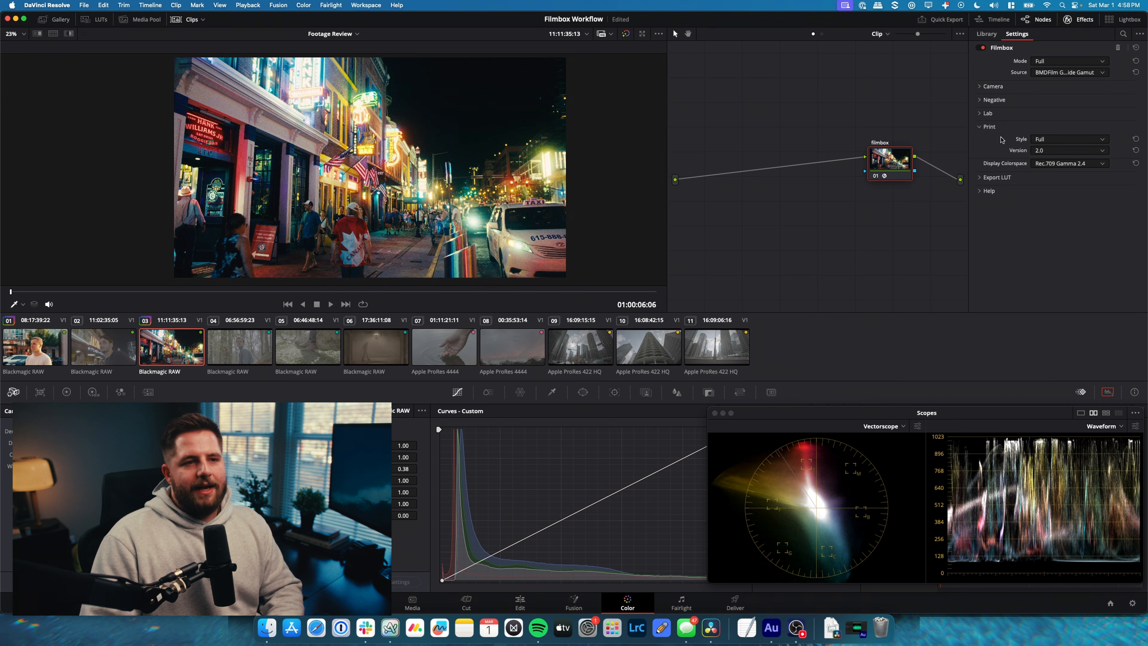
left_click(991, 113)
left_click_drag(1097, 148, 1085, 148)
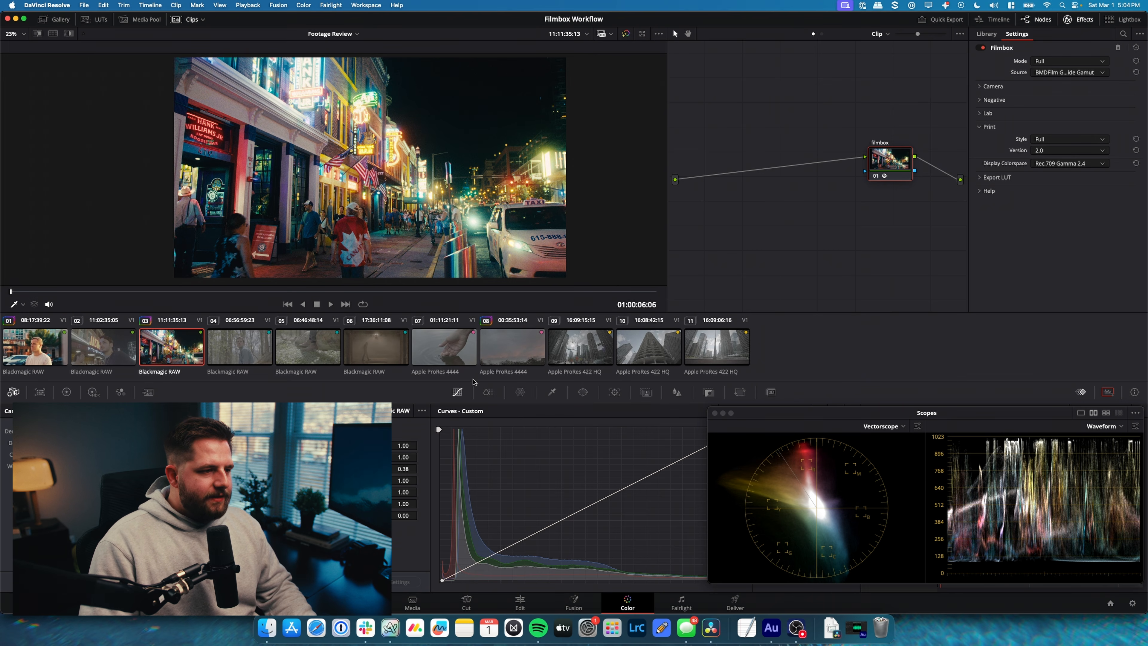
- Add a node with Filmbox to sunset sky clip 08, using the Arri LogC Wide Gamut source
left_click(505, 339)
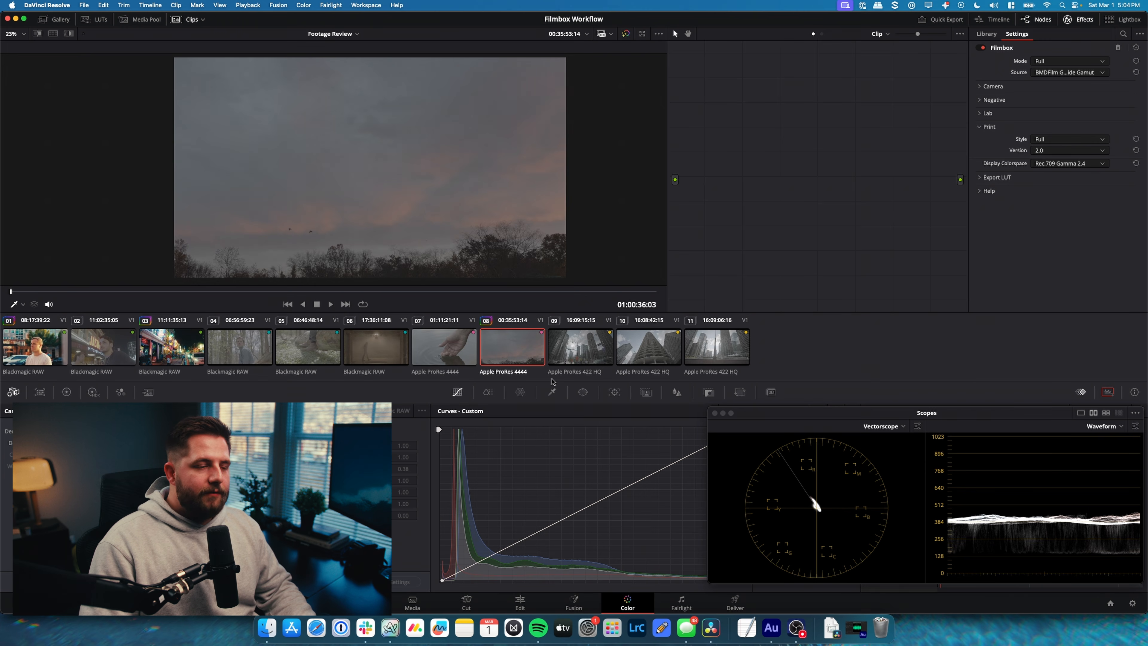
key("alt+s")
left_click_drag(1055, 242, 720, 92)
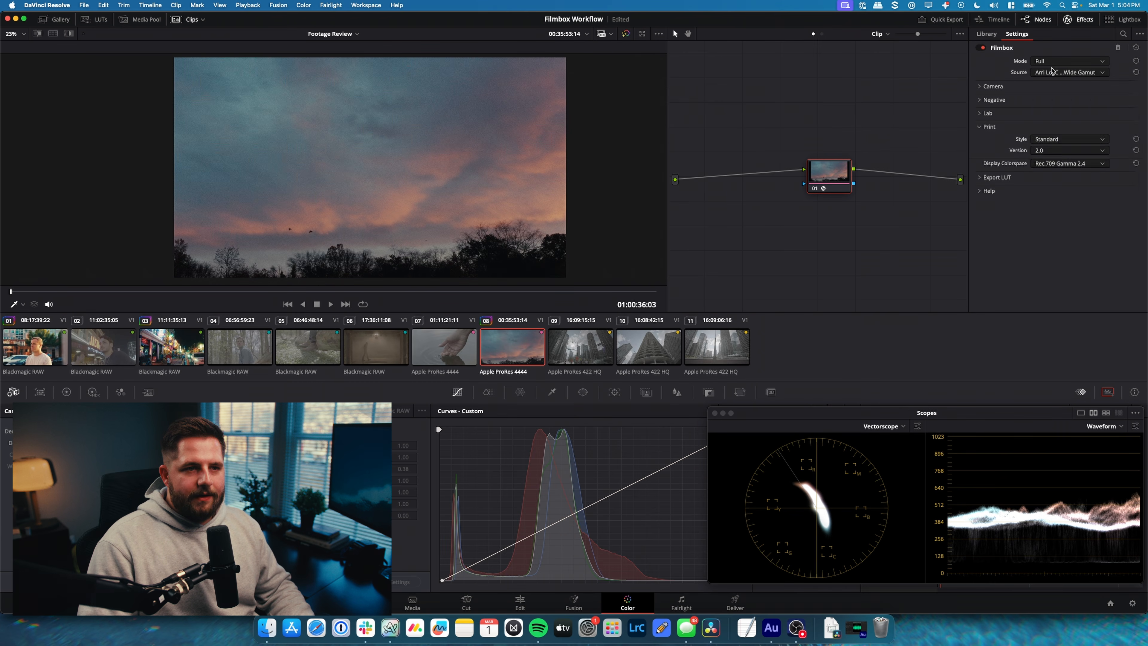
left_click(1085, 73)
left_click(1119, 86)
- Set the sunset clip's Filmbox negative stock to 500T Clean
left_click(993, 100)
left_click(1056, 123)
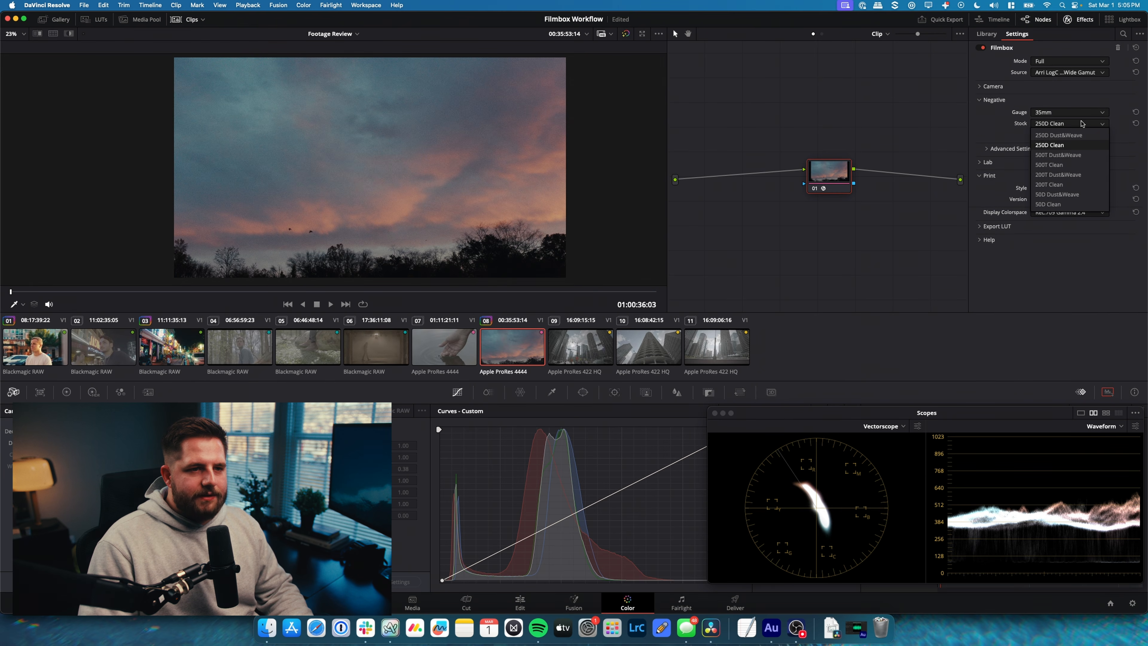
left_click(1063, 165)
left_click(1074, 127)
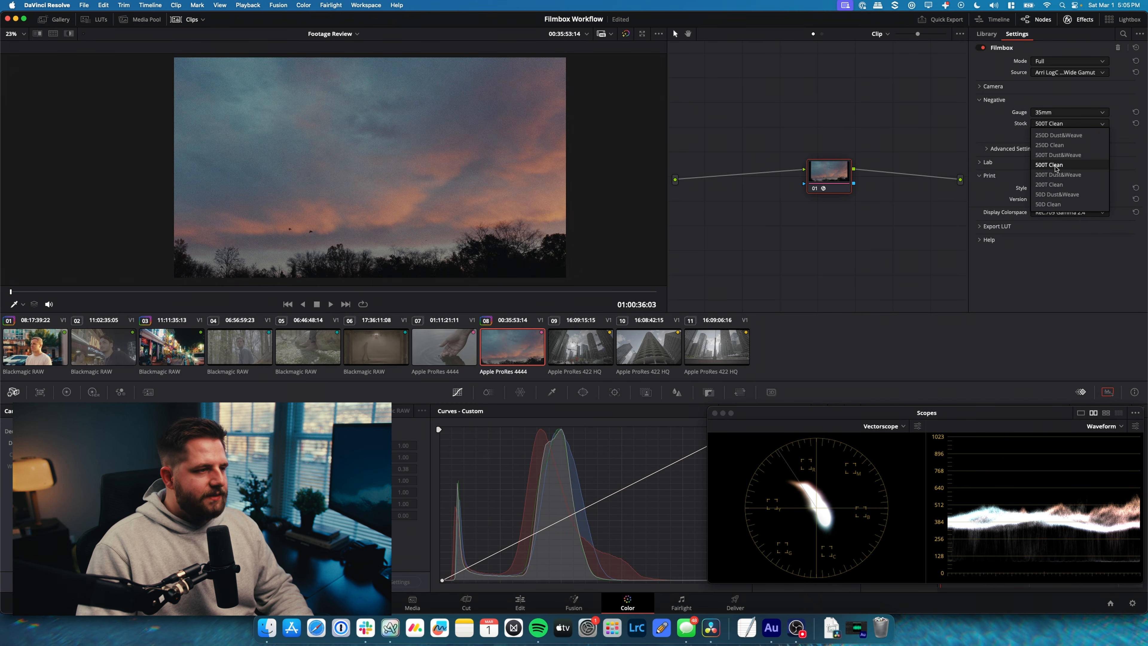
left_click(1075, 166)
- Reduce the sunset clip's Filmbox grain strength to 0.862 and play the clip to check it
left_click(998, 150)
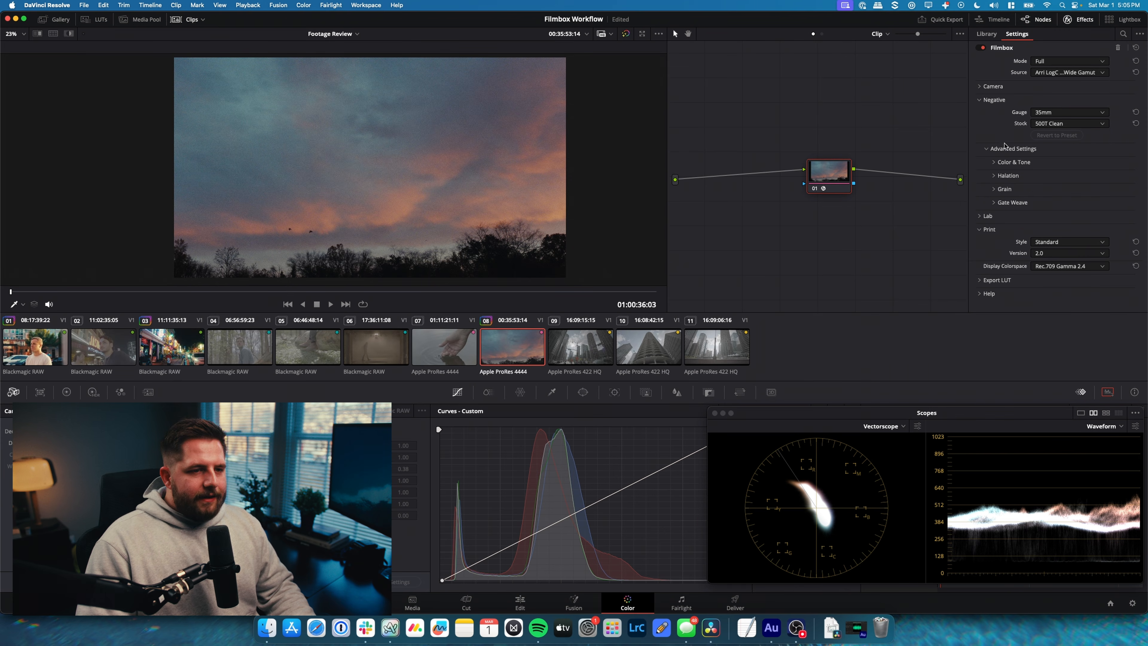
left_click(1004, 189)
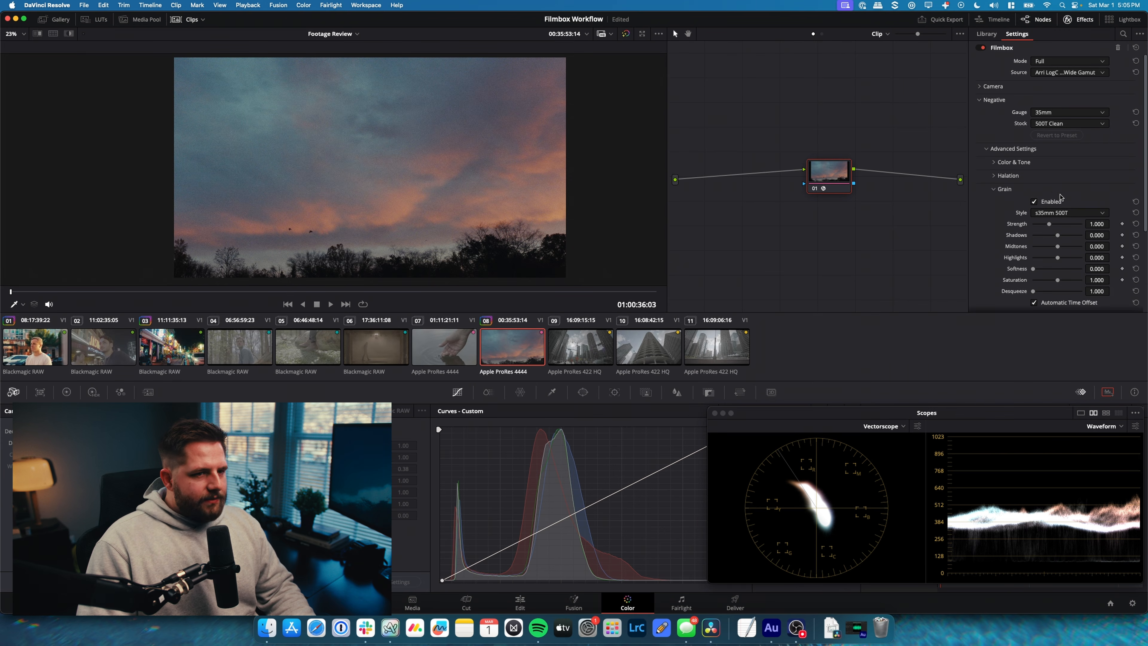
left_click_drag(1093, 224, 1083, 223)
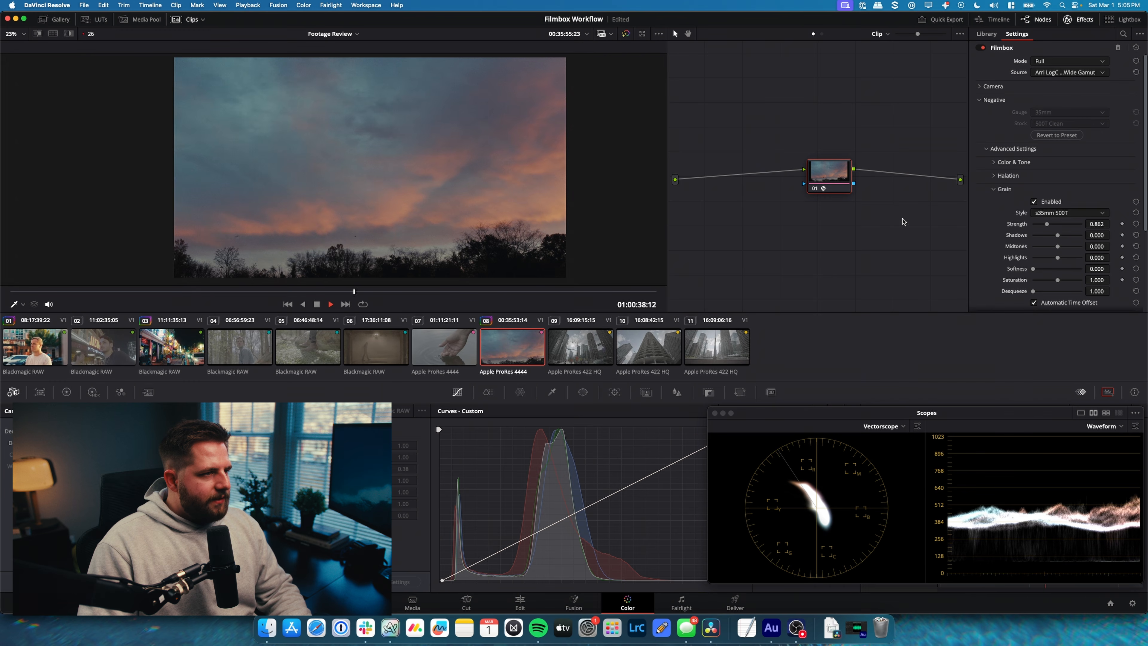
key("space")
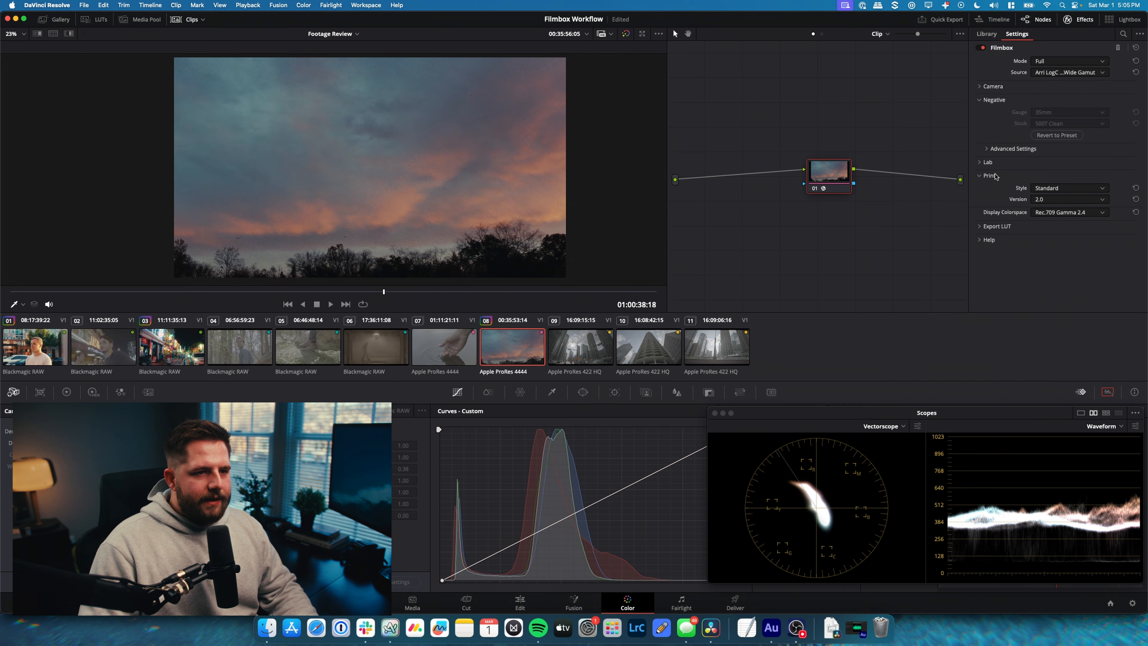
- Enable the sunset clip's Filmbox Lab with vibrance 0.306 and contrast 0.217, and set the print style to Full
left_click(988, 162)
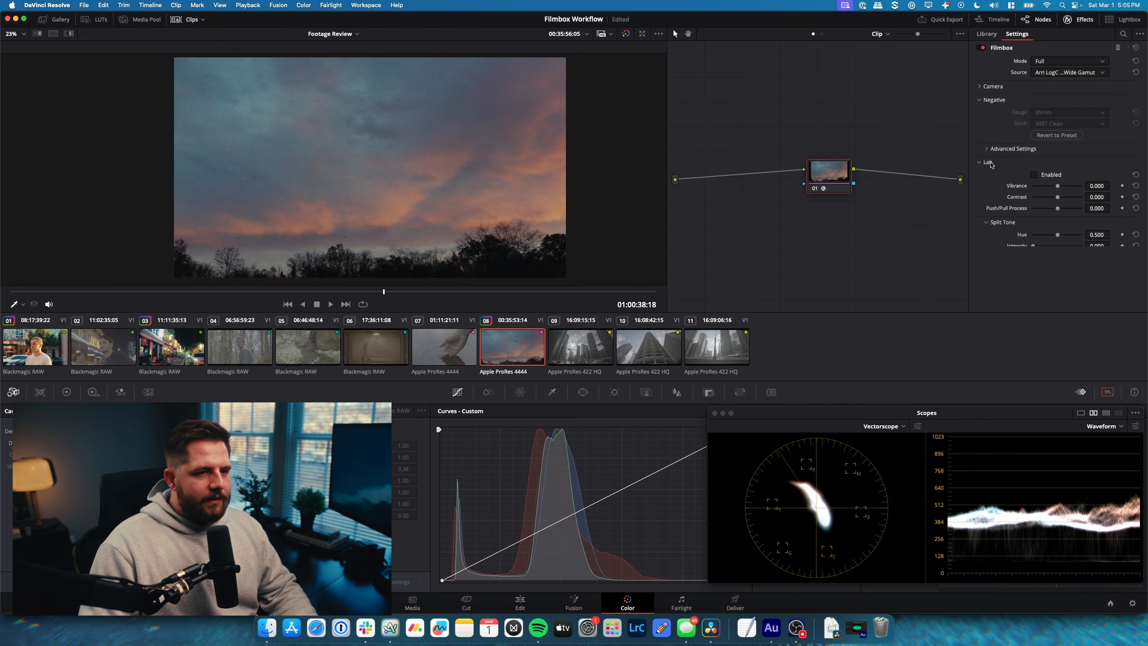
left_click(1051, 177)
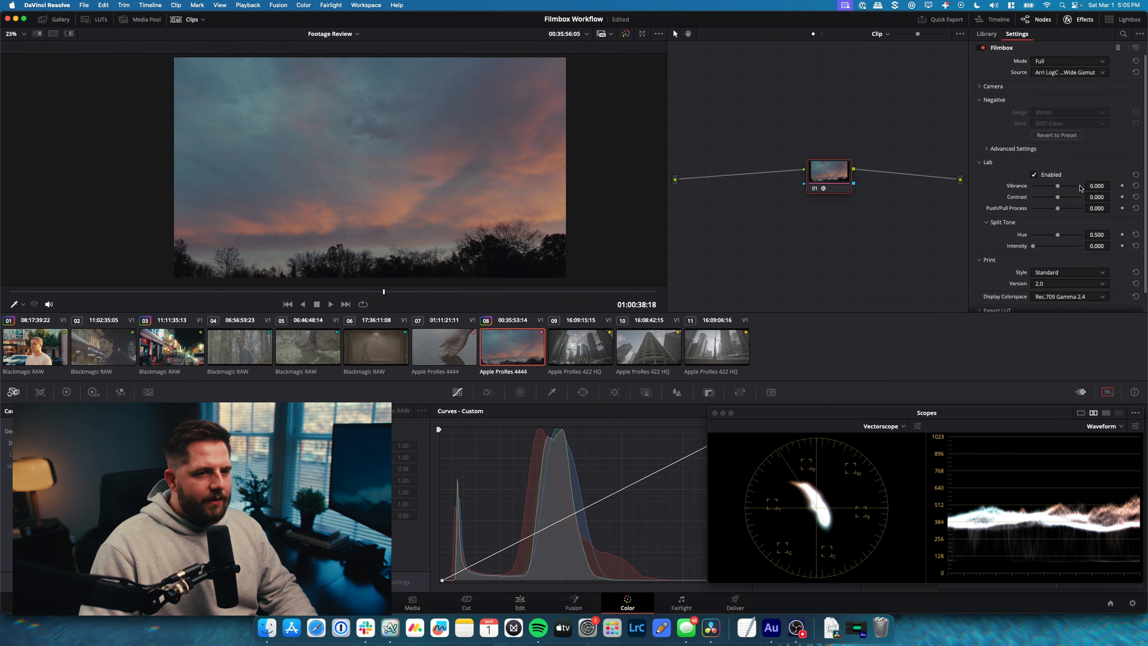
mouse_move(1113, 186)
left_mouse_down()
mouse_move(1122, 185)
mouse_move(1099, 196)
mouse_move(1112, 196)
left_mouse_up()
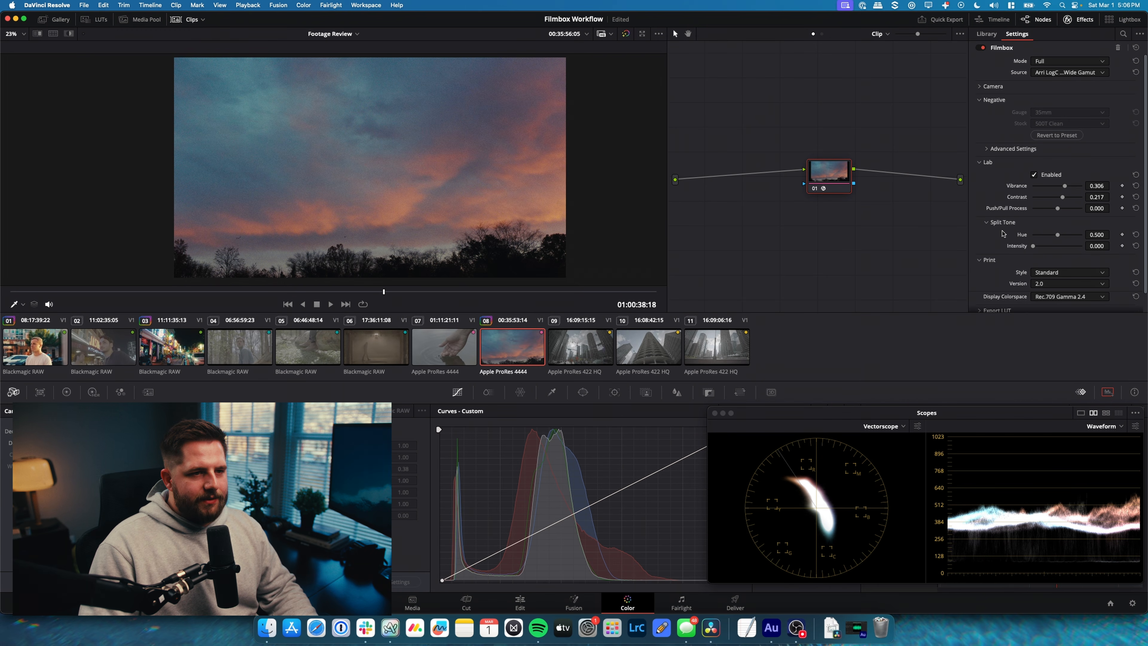
left_click(988, 162)
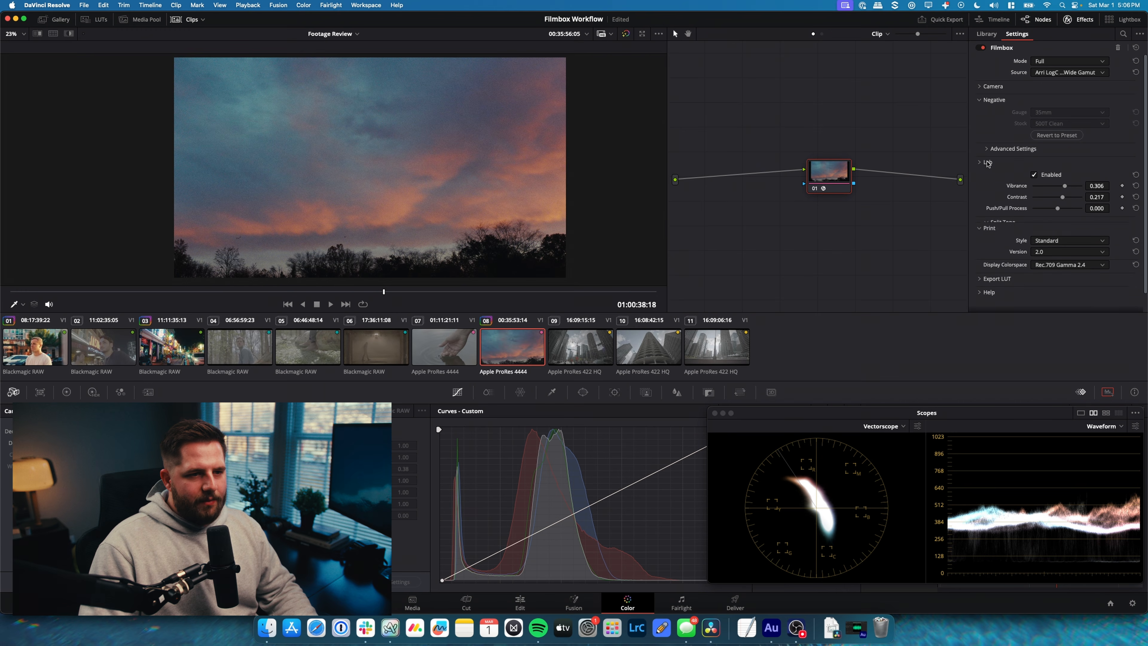
left_click(1054, 189)
left_click(1060, 201)
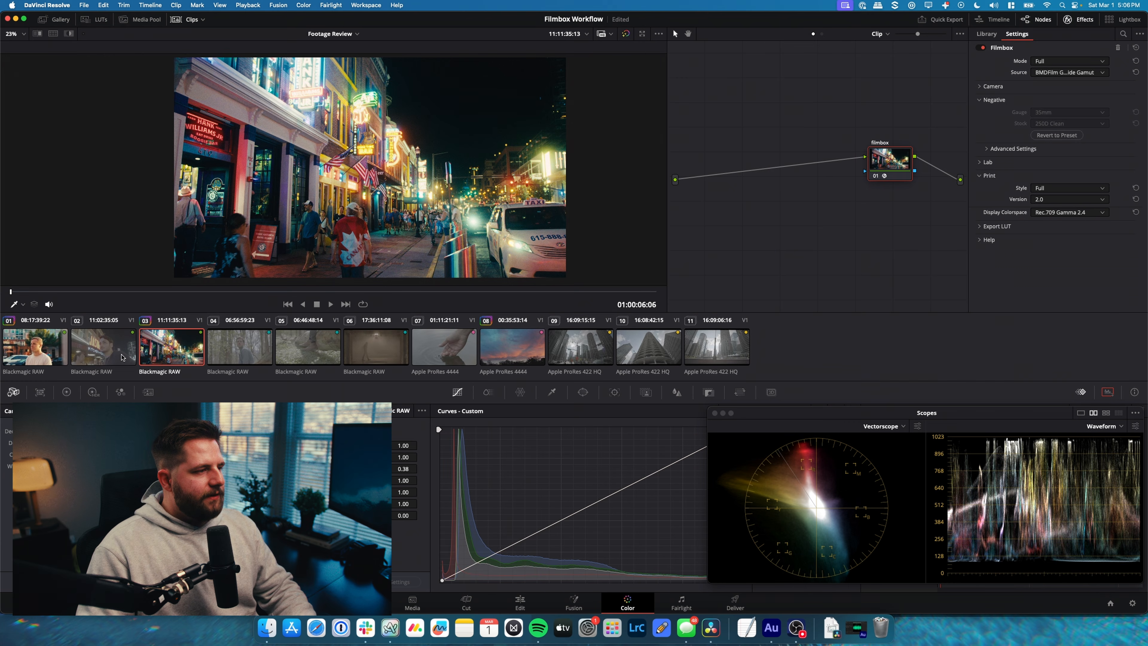
- Copy the filmbox node from night street clip 03 onto Blackmagic RAW clips 02, 04 and 05
left_click(106, 354)
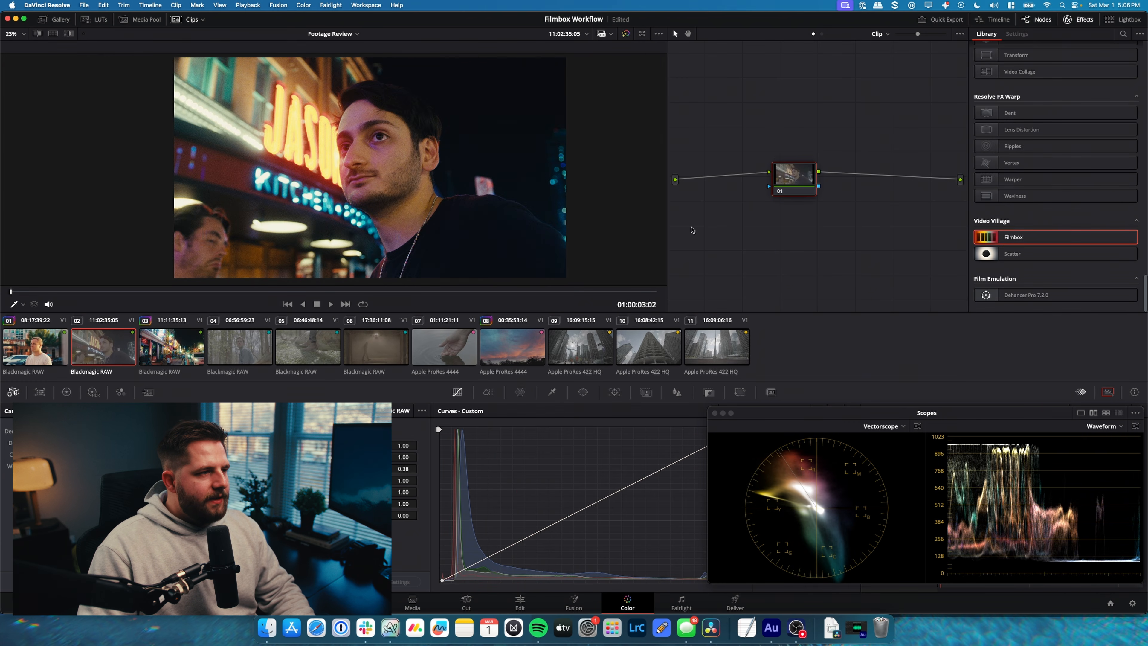
left_click(244, 351)
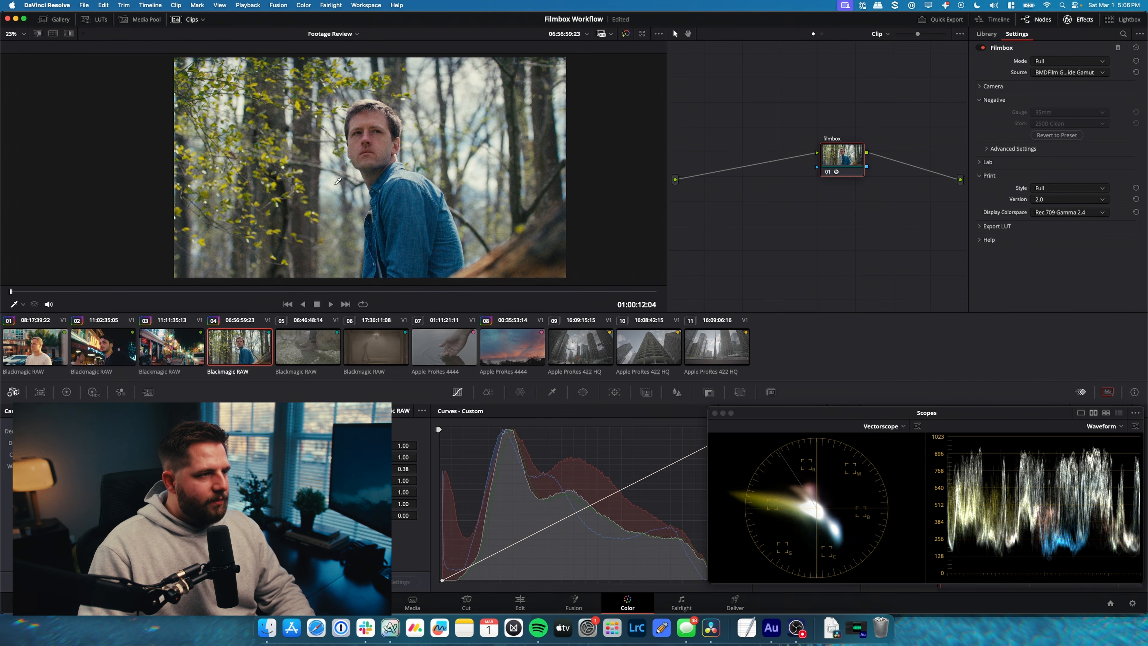
left_click(310, 349)
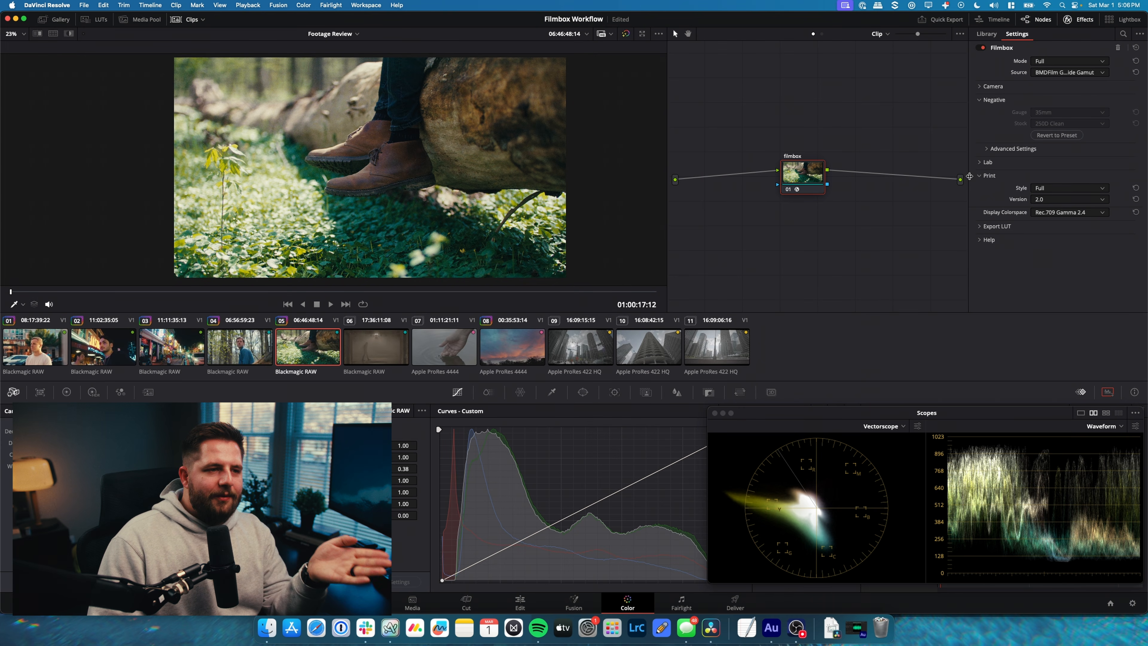
- Compare the shared Filmbox look across Blackmagic RAW clips 01 to 05
left_click(239, 360)
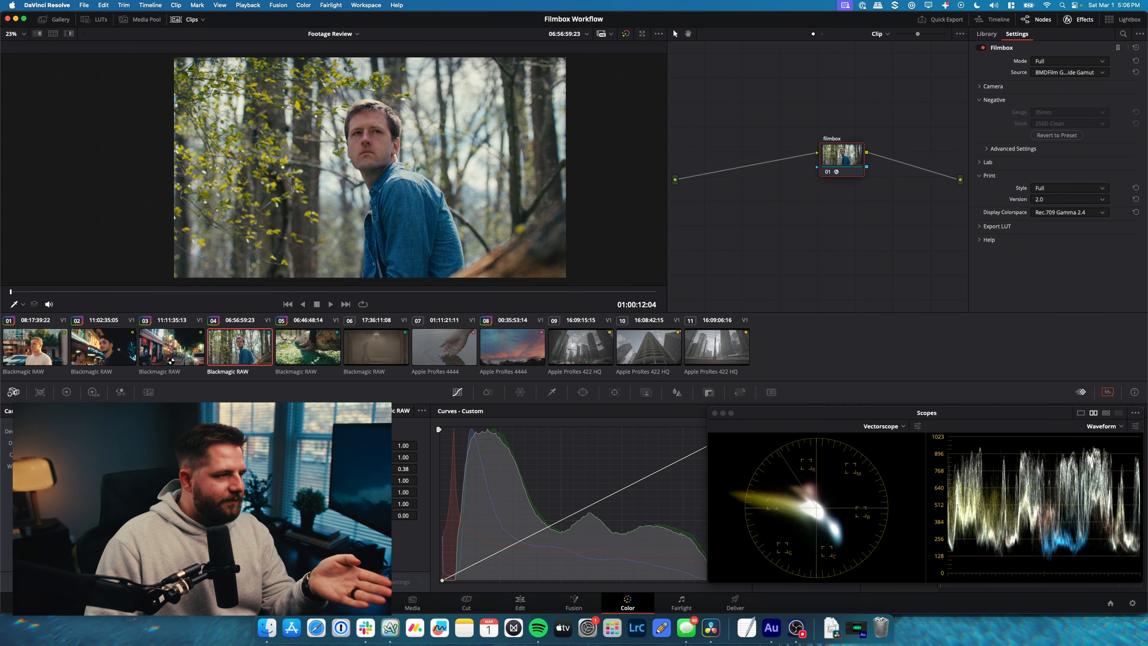
left_click(157, 360)
key("Up")
key("Up")
key("Down")
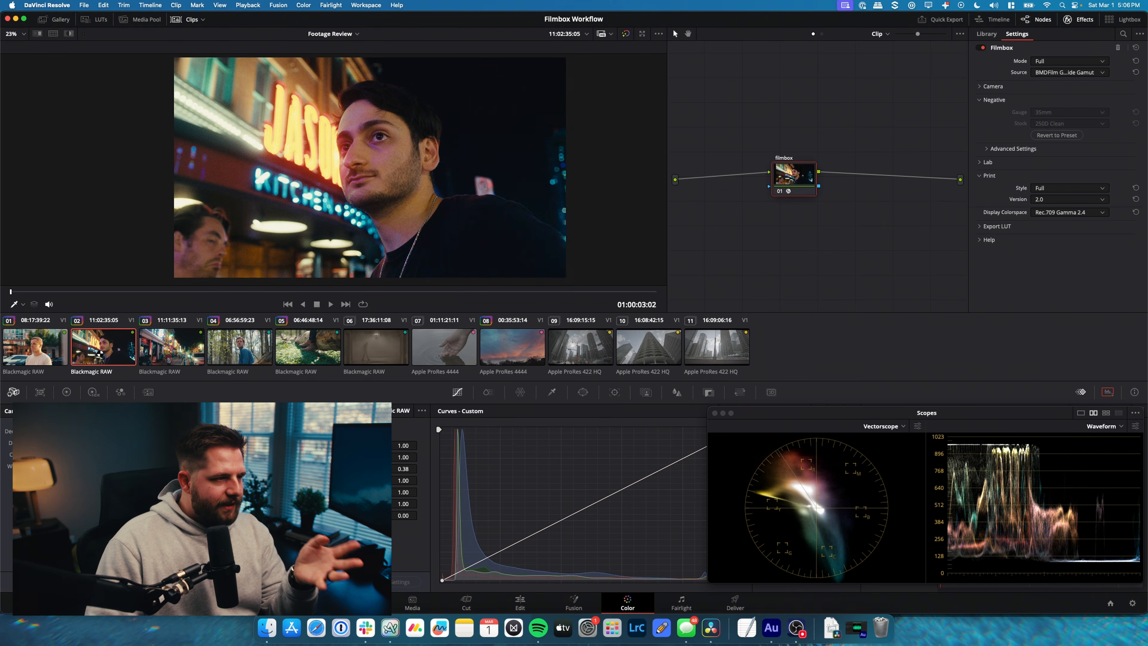
left_click(179, 351)
left_click(231, 349)
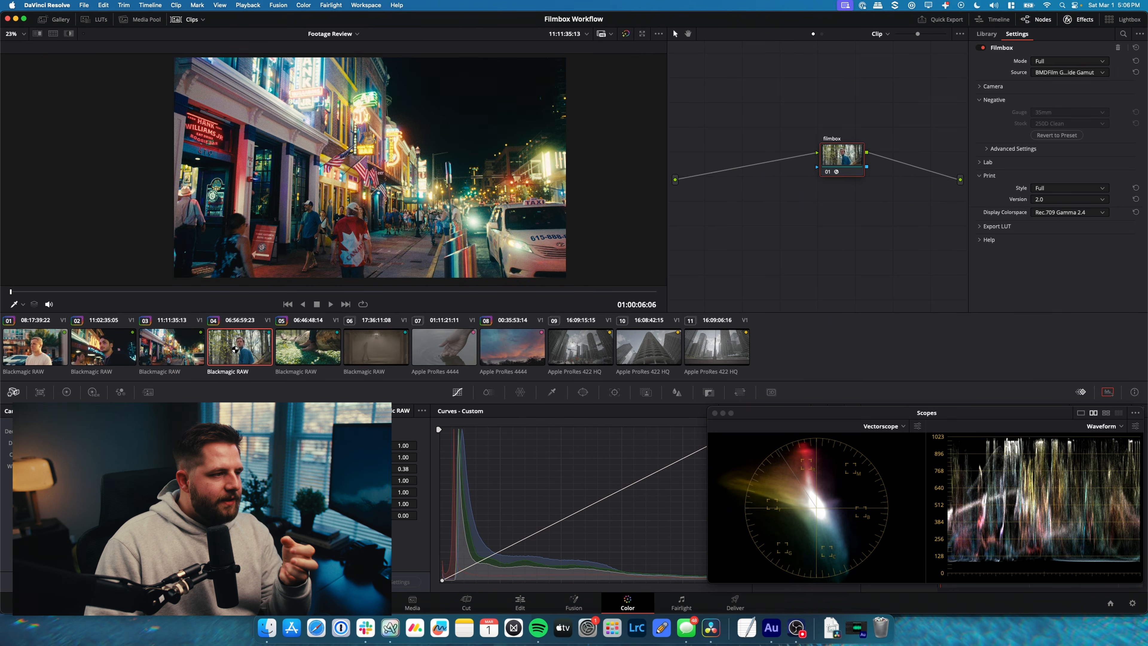
left_click(302, 346)
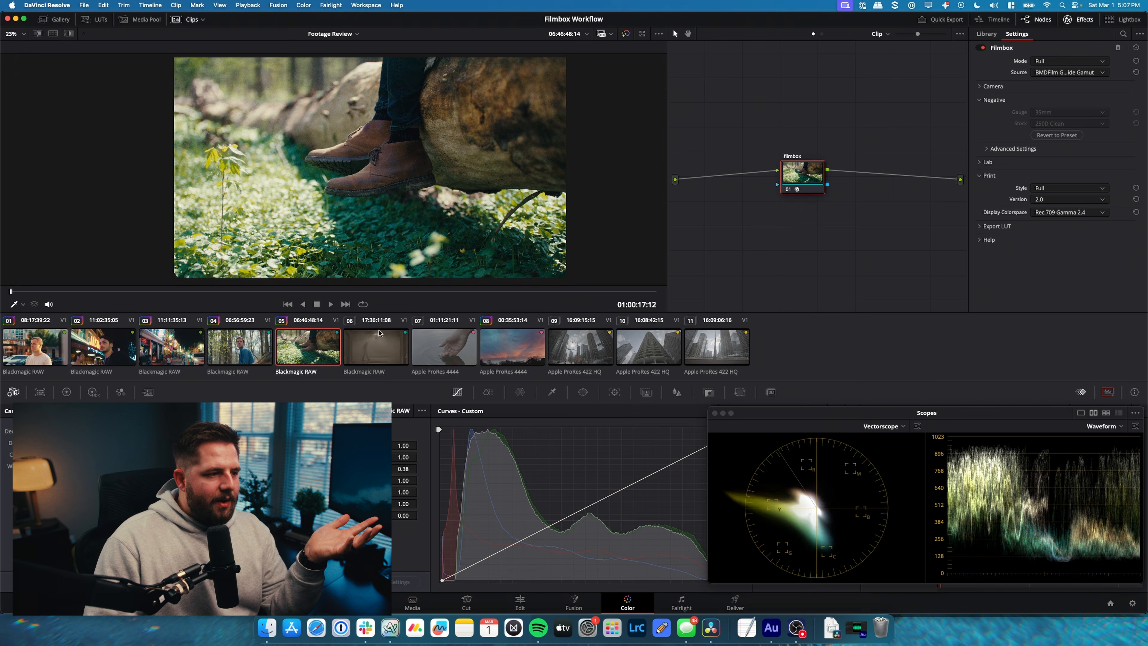
- Paste the filmbox node onto silhouette clip 06 and scrub through the clip to check the look
left_click(359, 341)
left_click_drag(691, 98, 805, 181)
key("super+v")
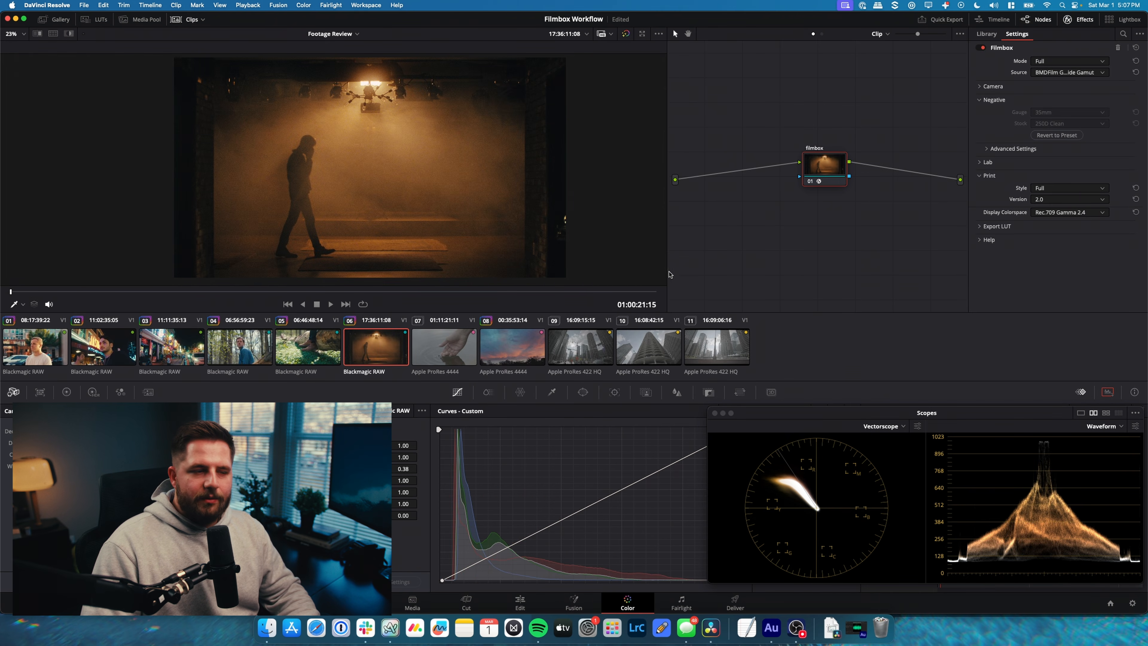
left_click_drag(371, 291, 552, 293)
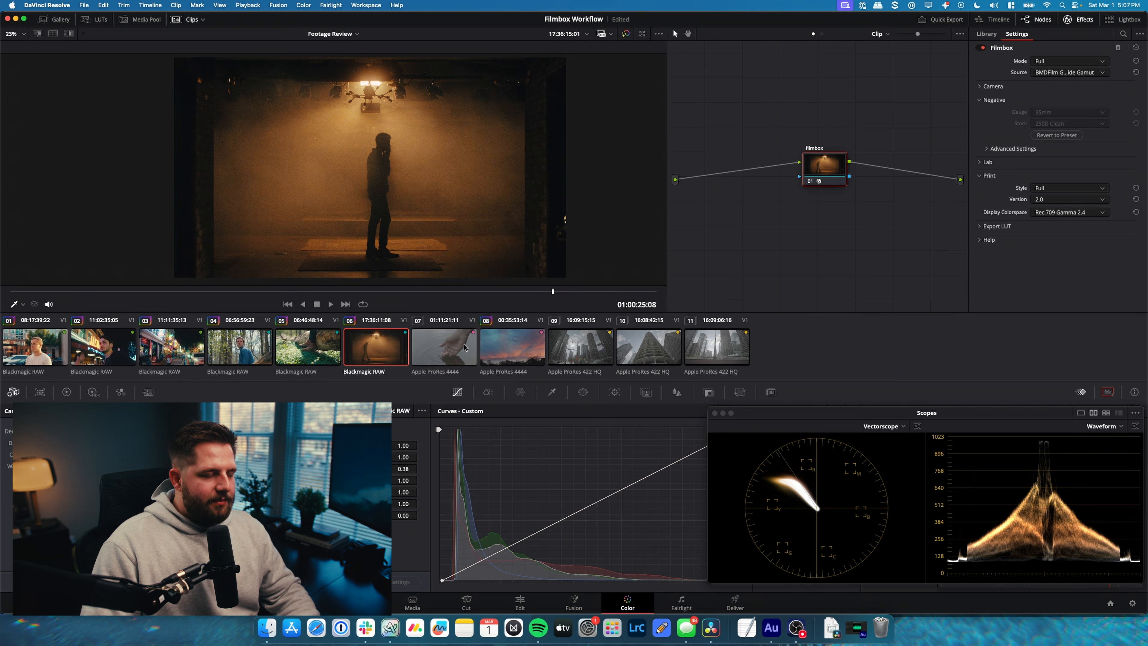
- Copy the Filmbox node from sunset clip 08 onto hand-in-water clip 07 and scrub through the clip to check it
left_click(450, 349)
left_click(508, 347)
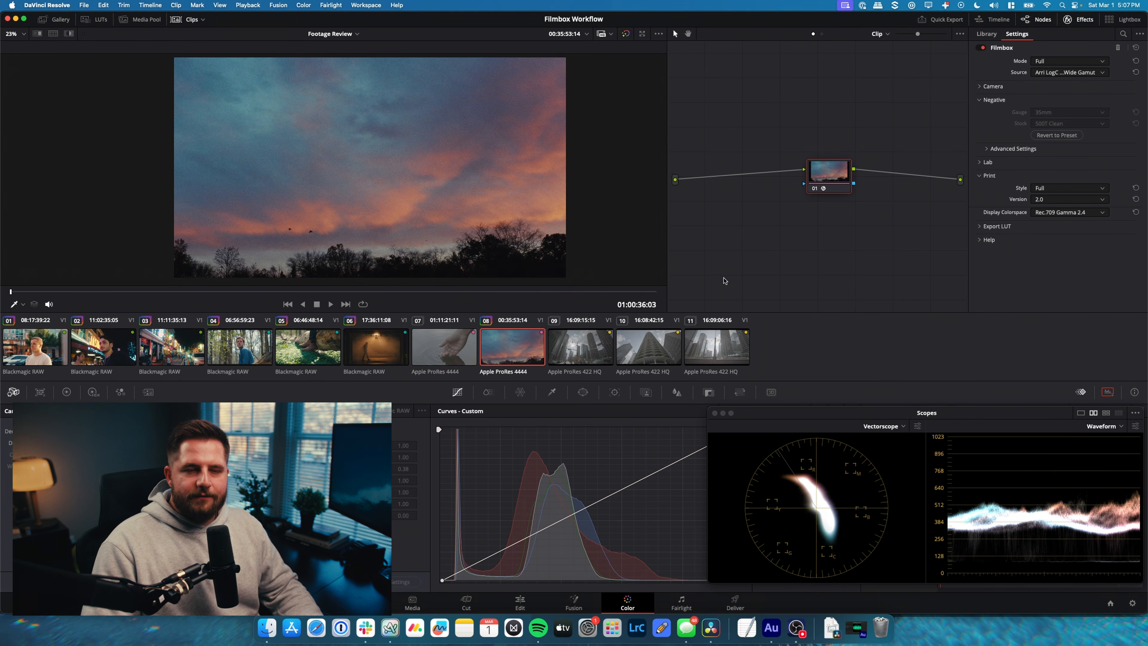
left_click(433, 352)
left_click_drag(822, 176, 822, 178)
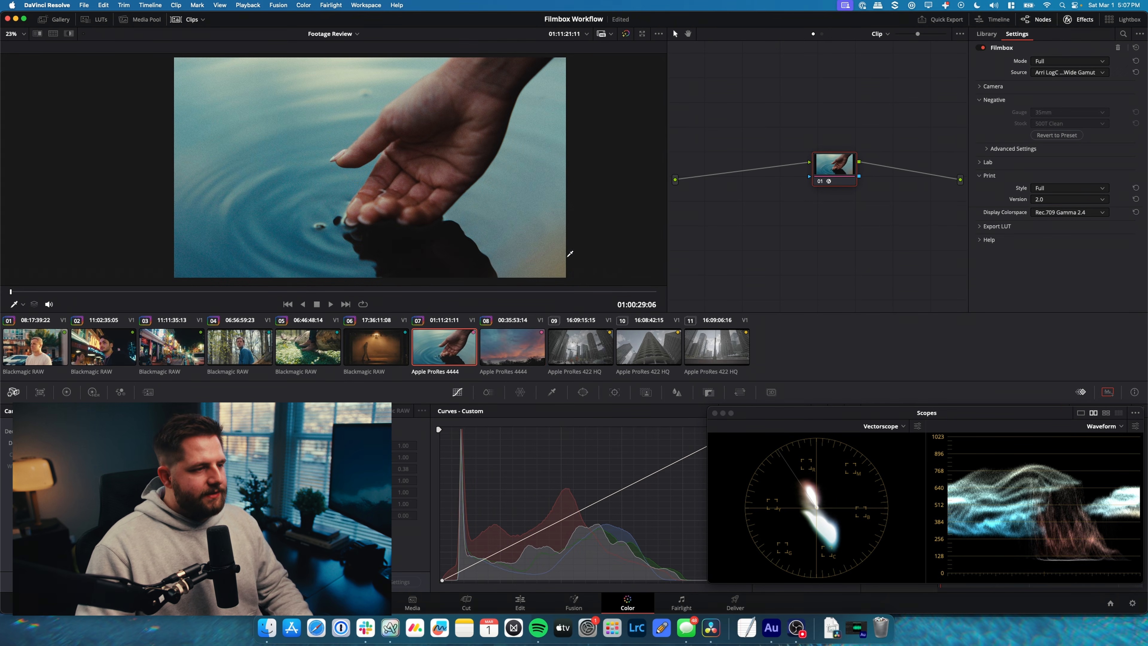
left_click(447, 294)
left_click_drag(447, 294, 238, 293)
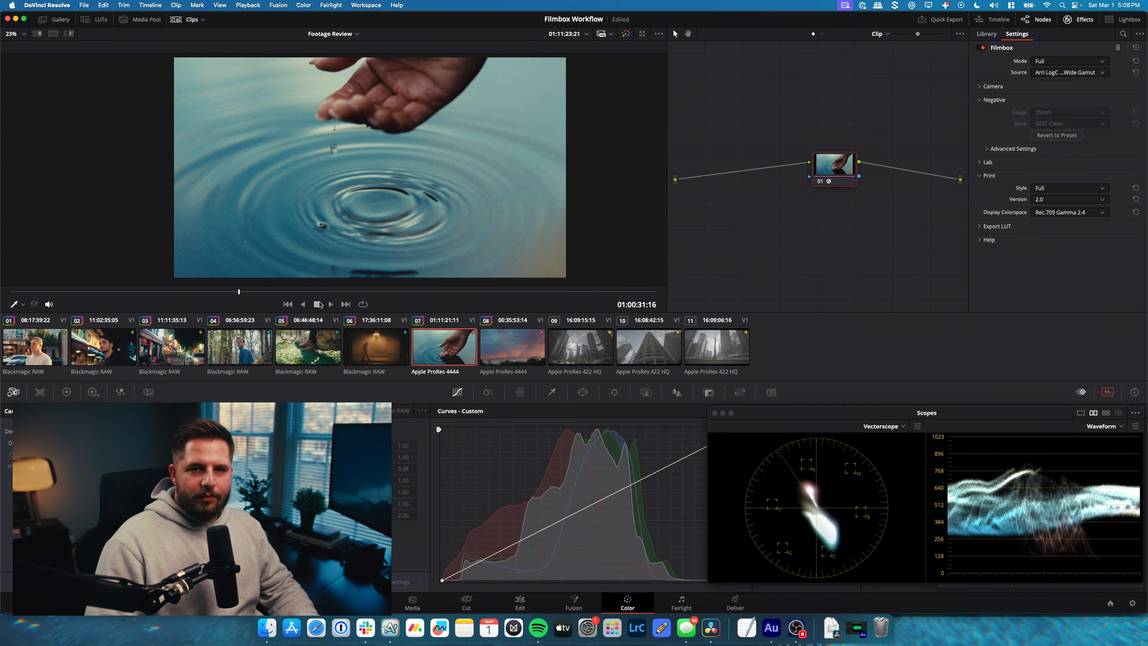
left_click_drag(464, 294, 468, 295)
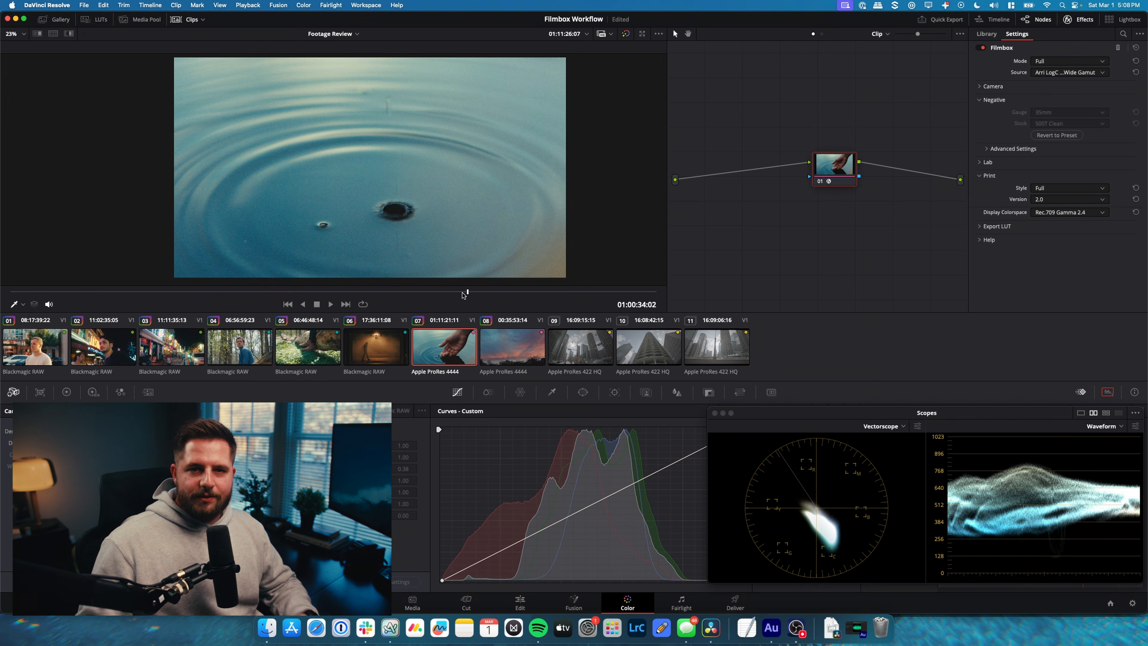